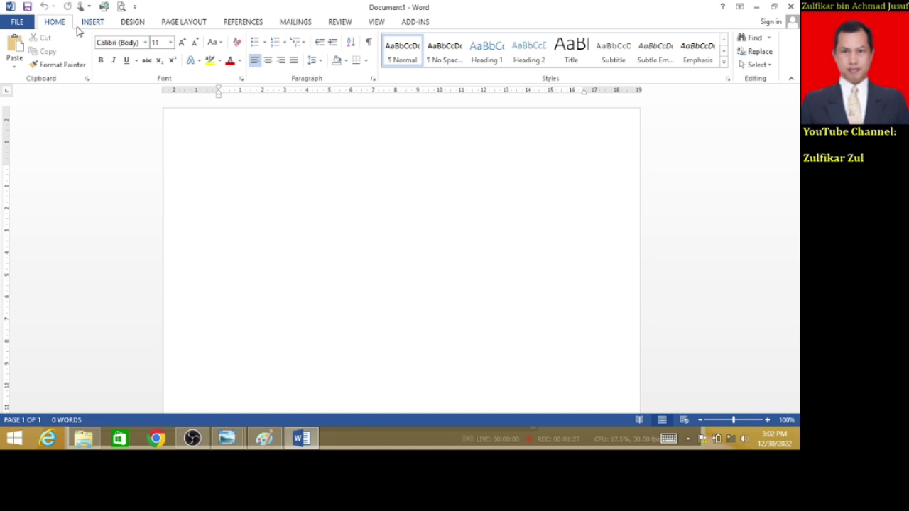
click(88, 23)
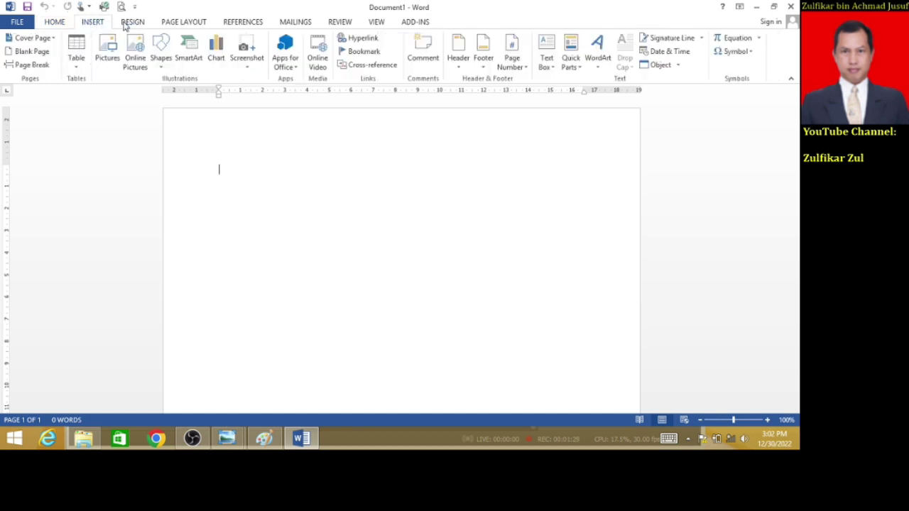
click(127, 23)
click(177, 24)
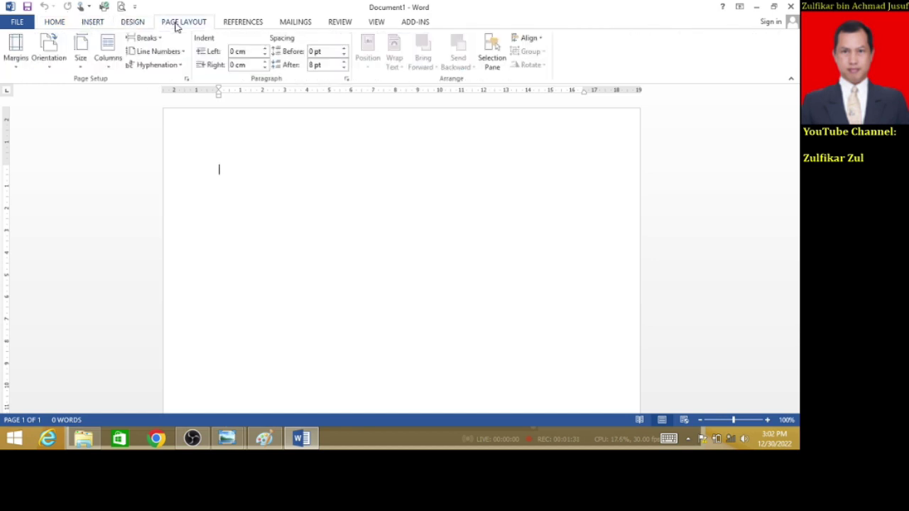
click(55, 24)
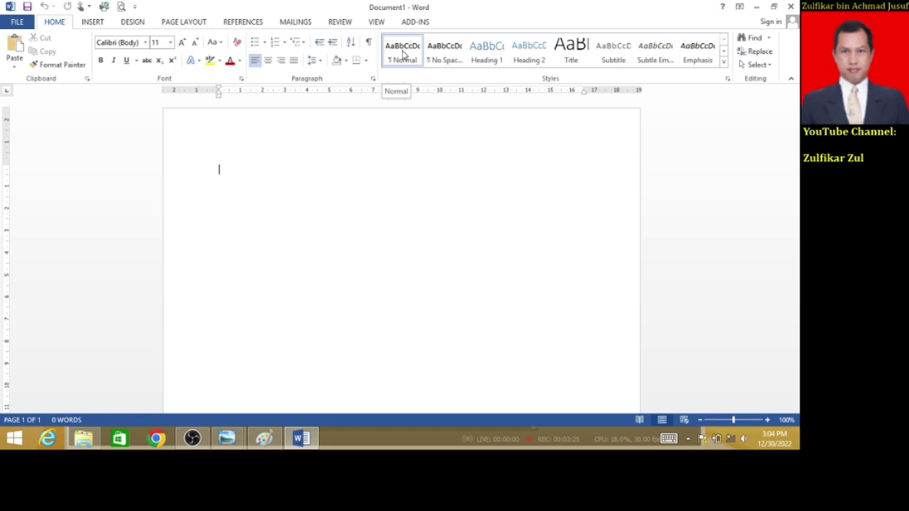
Modify the Normal style to use the Times New Roman font at size 12
right_click(402, 55)
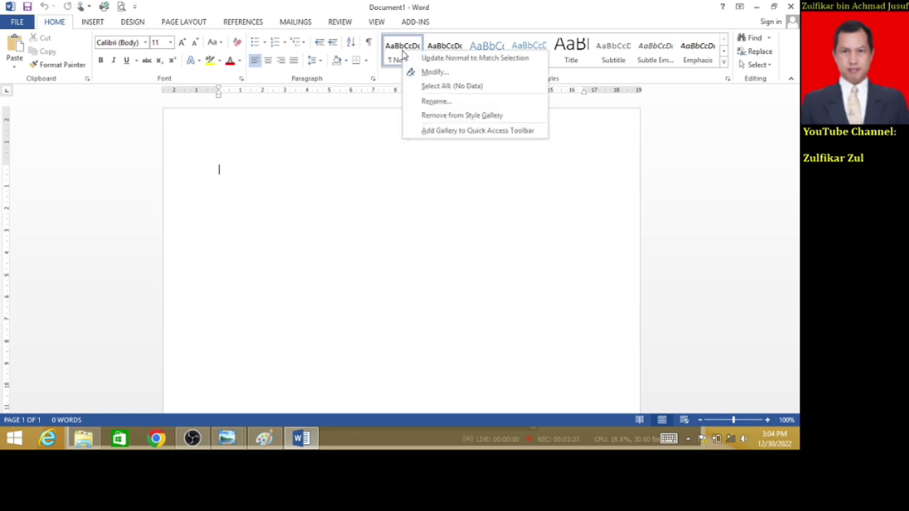
click(434, 74)
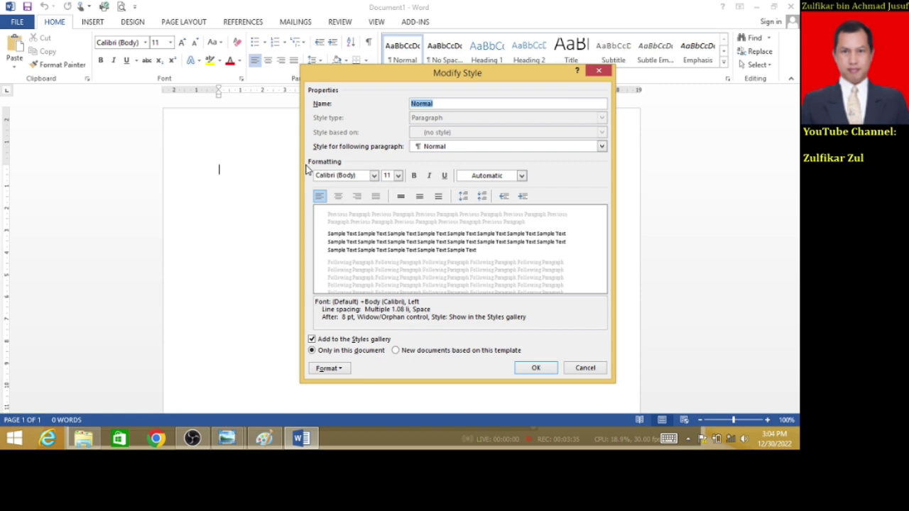
click(374, 176)
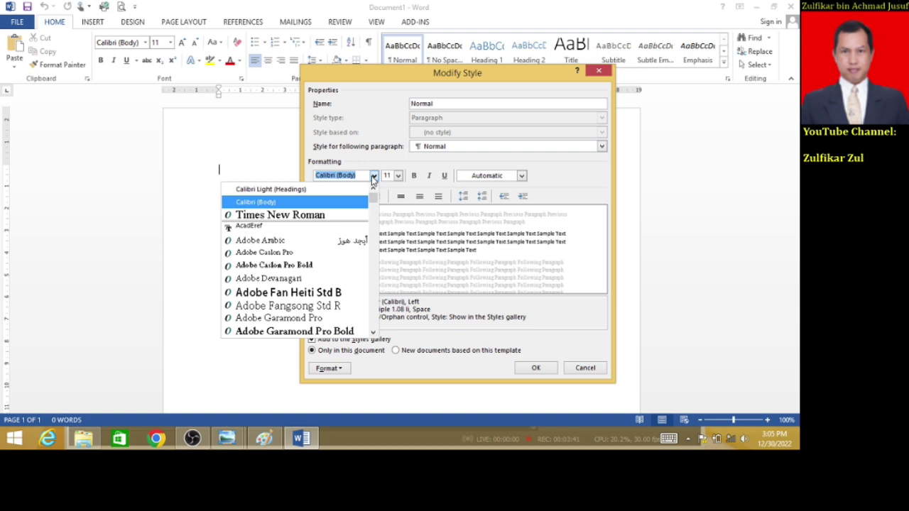
click(303, 217)
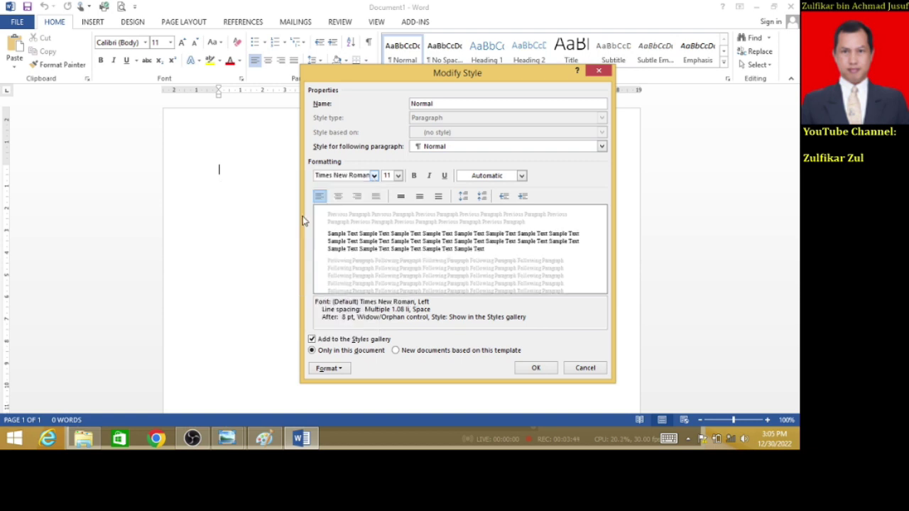
click(398, 176)
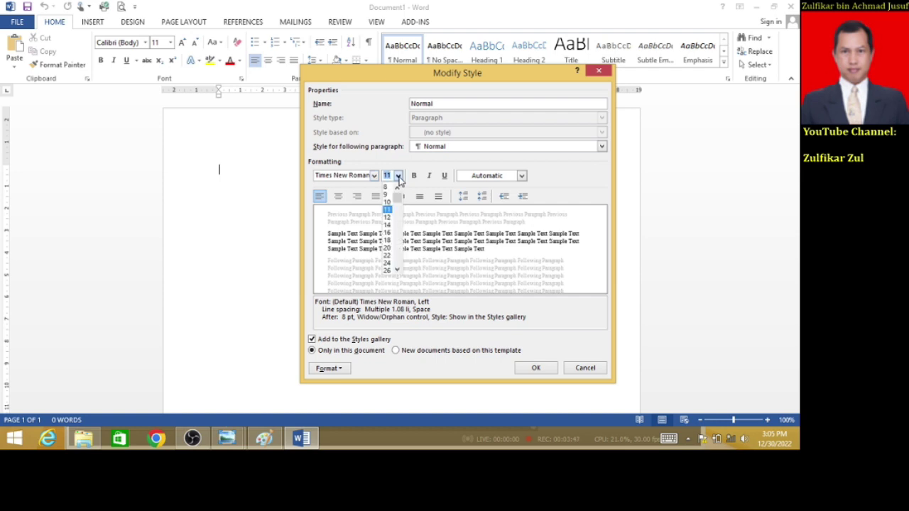
click(388, 218)
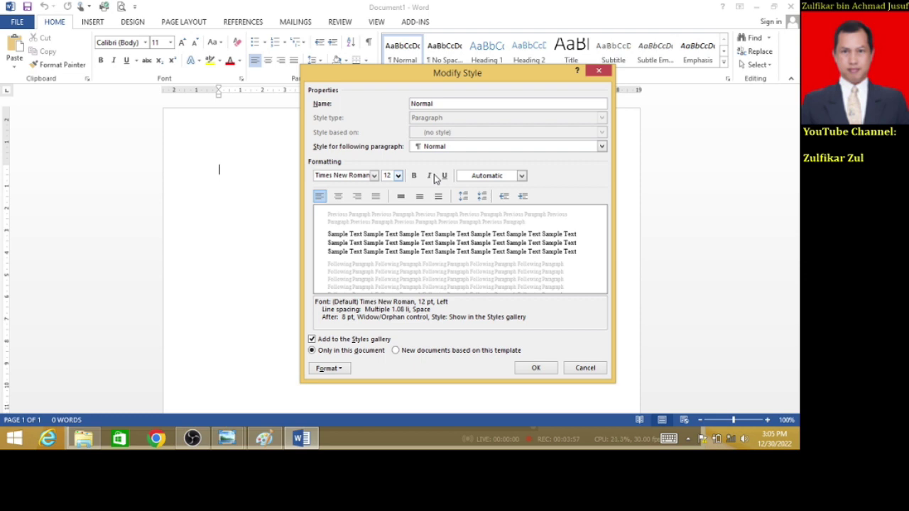
Give the Normal style justified alignment and a black theme font color
click(376, 198)
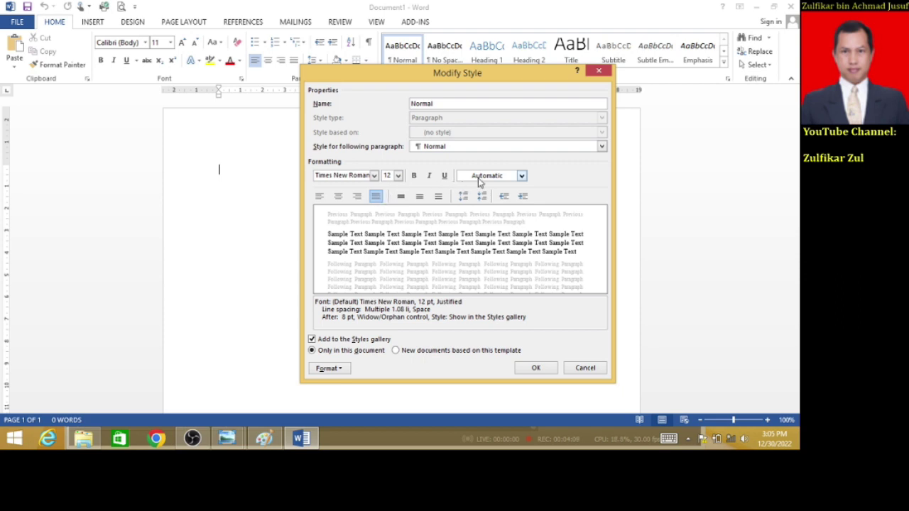
click(522, 177)
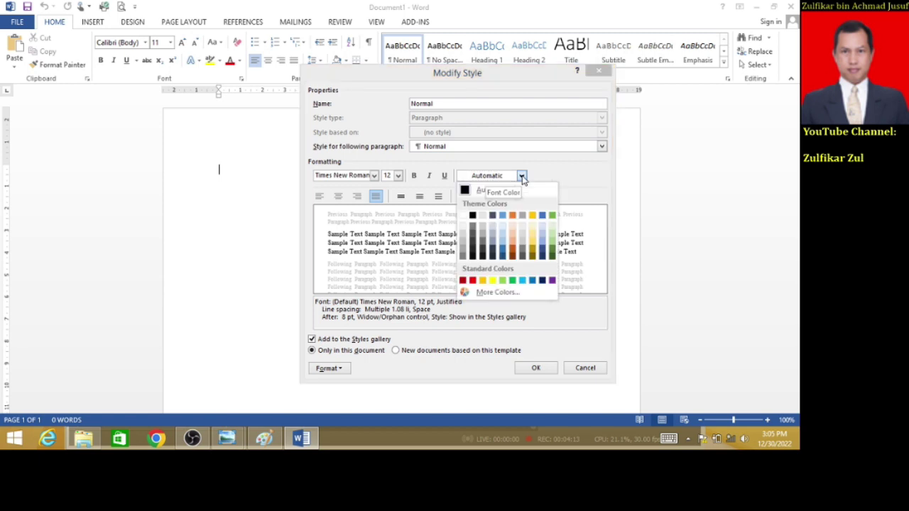
click(473, 216)
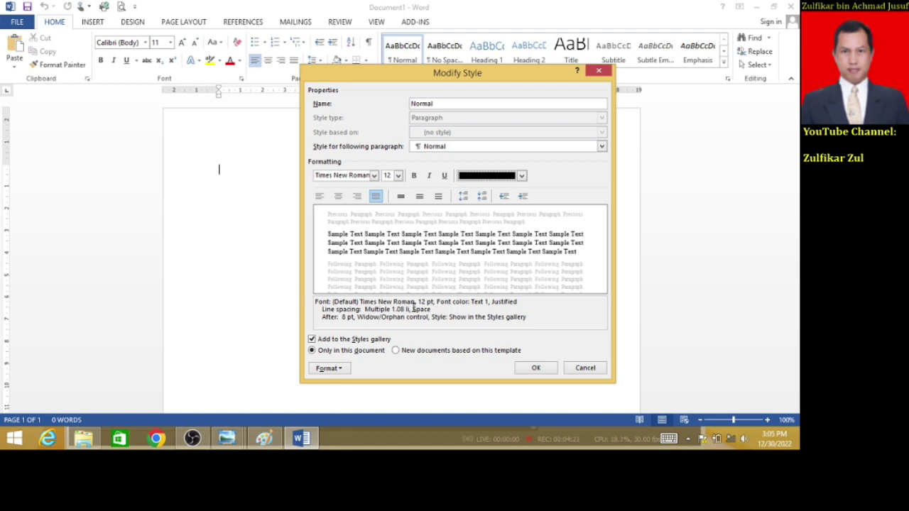
Set the Normal style's spacing after paragraphs to 0 pt and its line spacing to Double, and apply the style changes
click(331, 369)
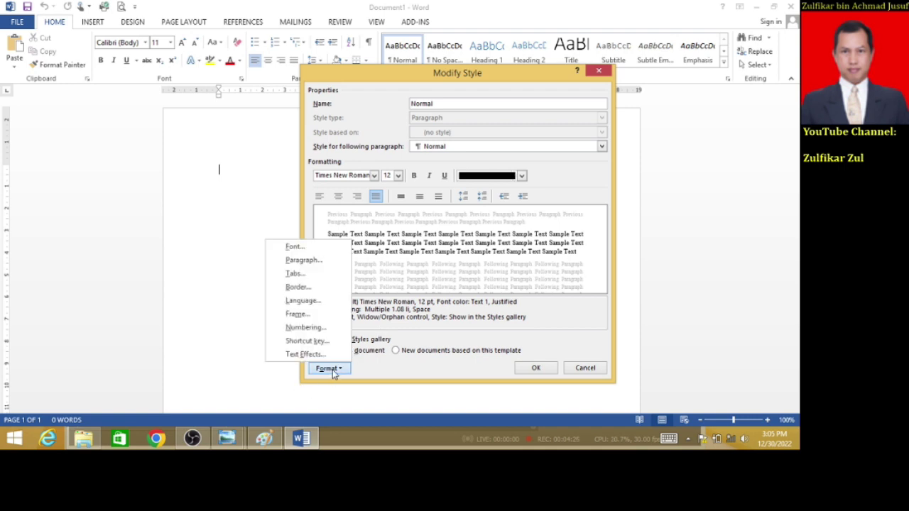
click(308, 261)
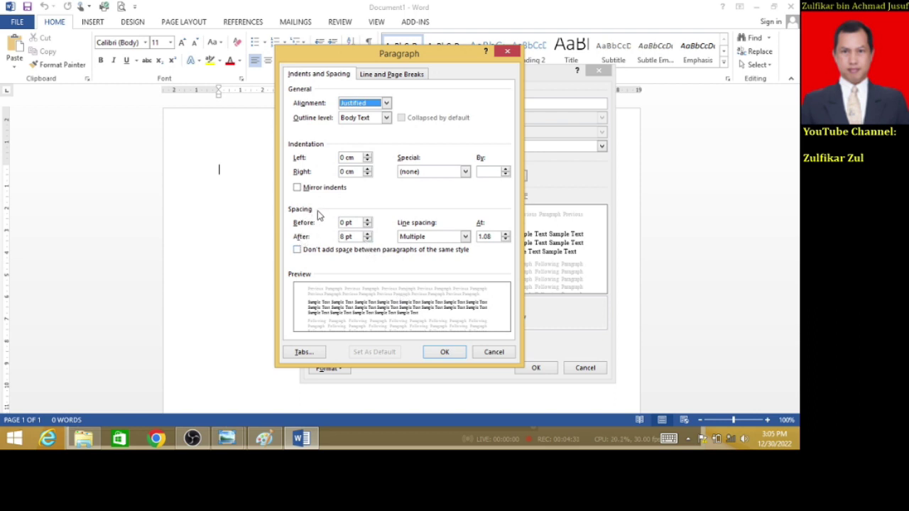
click(367, 239)
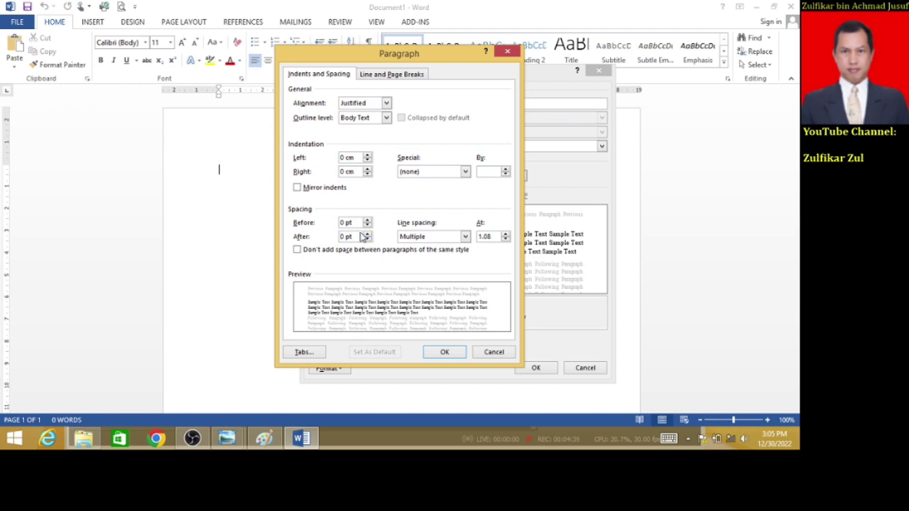
click(423, 239)
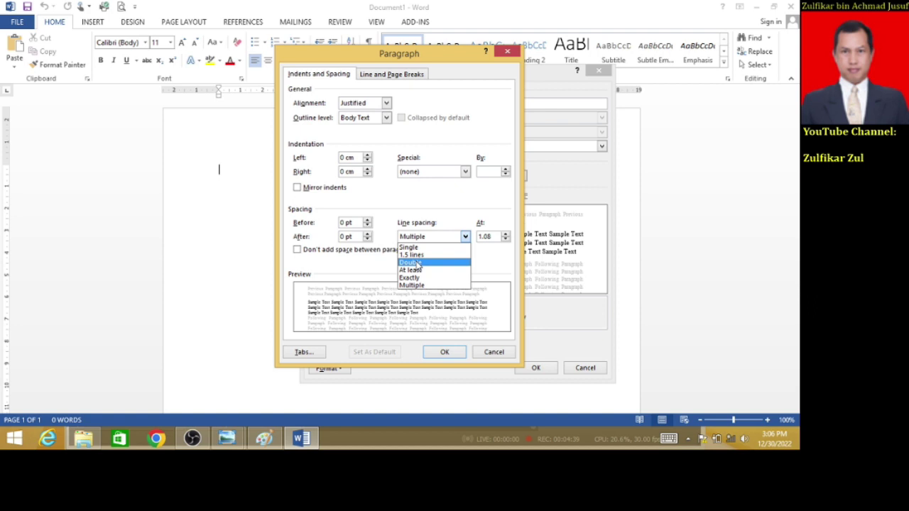
click(412, 262)
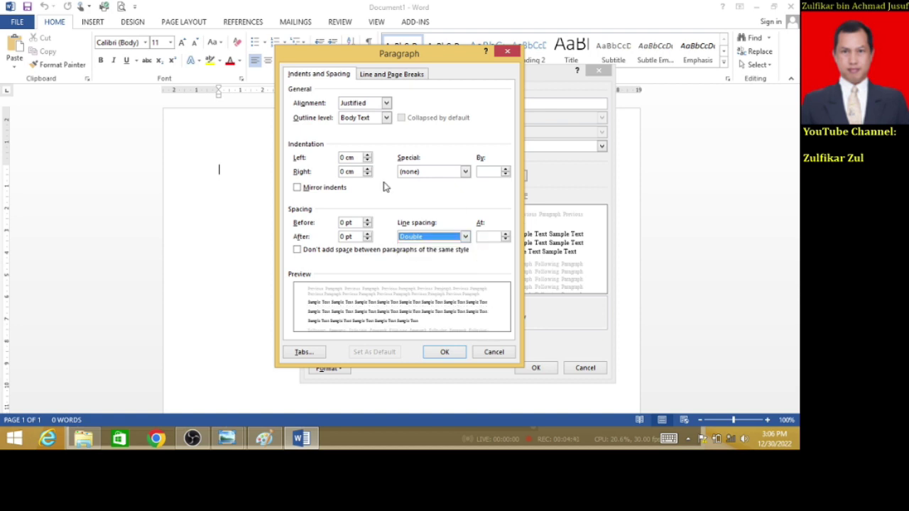
click(441, 352)
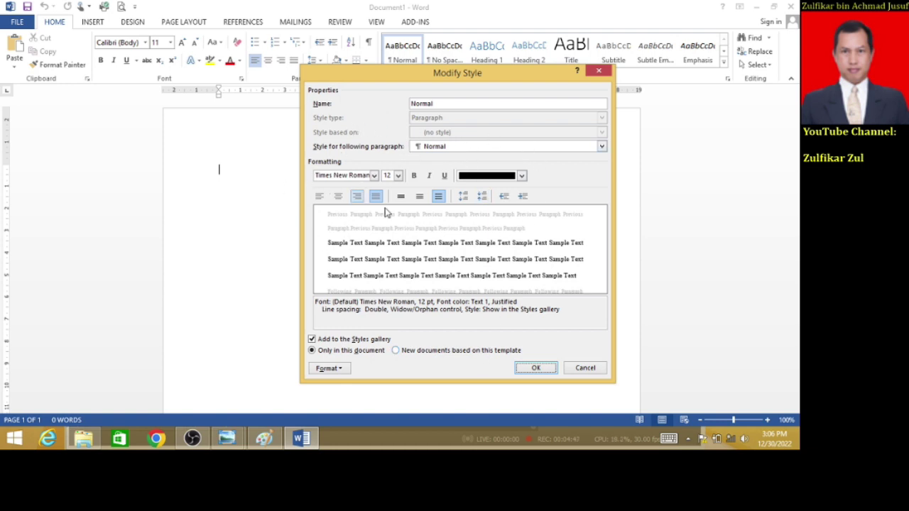
click(534, 369)
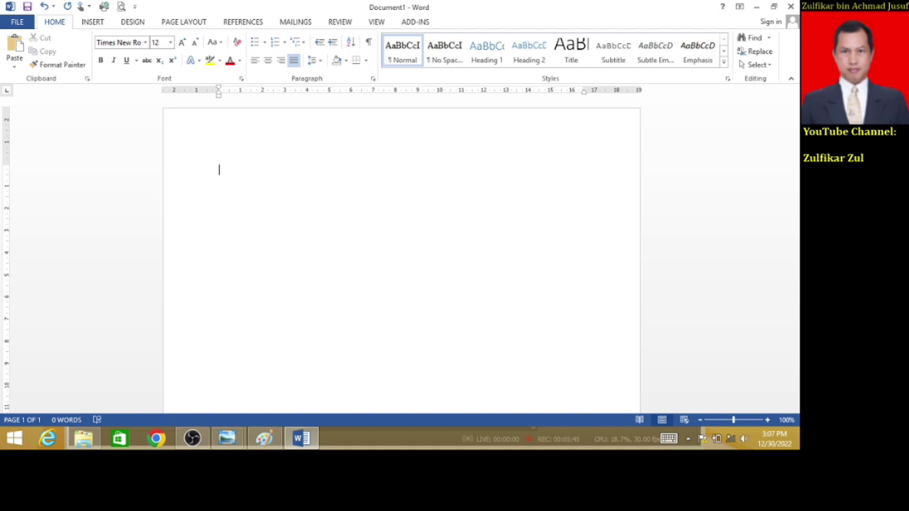
Write "Jenis font ialah times new roman, ukuran font 12, perataan kalimat adalah justify atau rata kanan dan rata kiri." on the page
text(Jenis font ialah time)
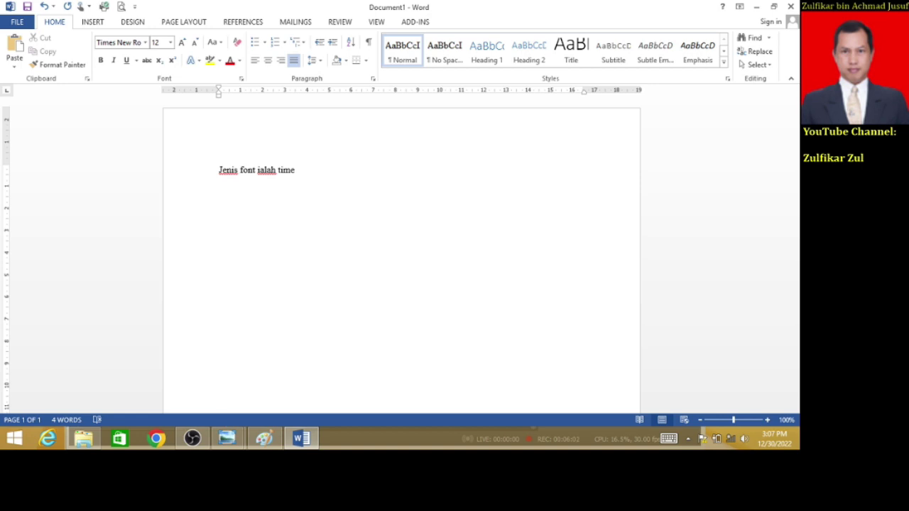
text(s new roman, ukuran fon)
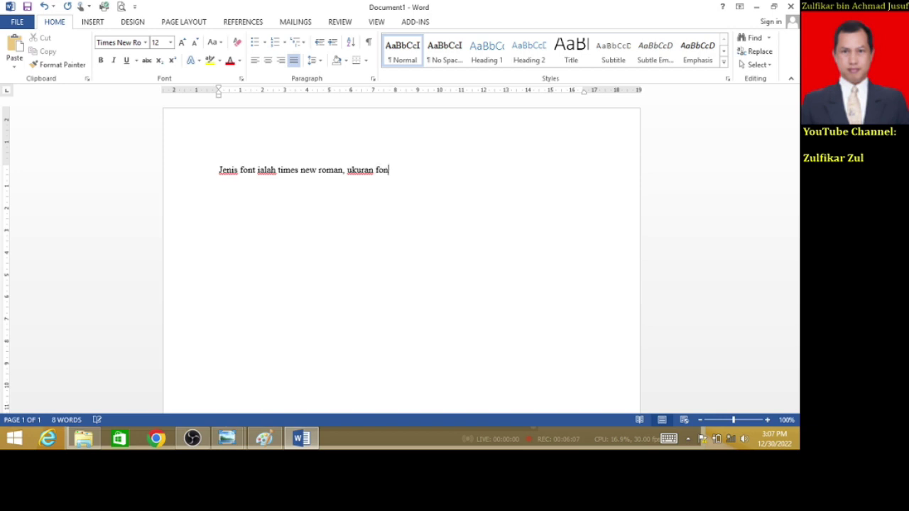
text(t 12, perataan kal)
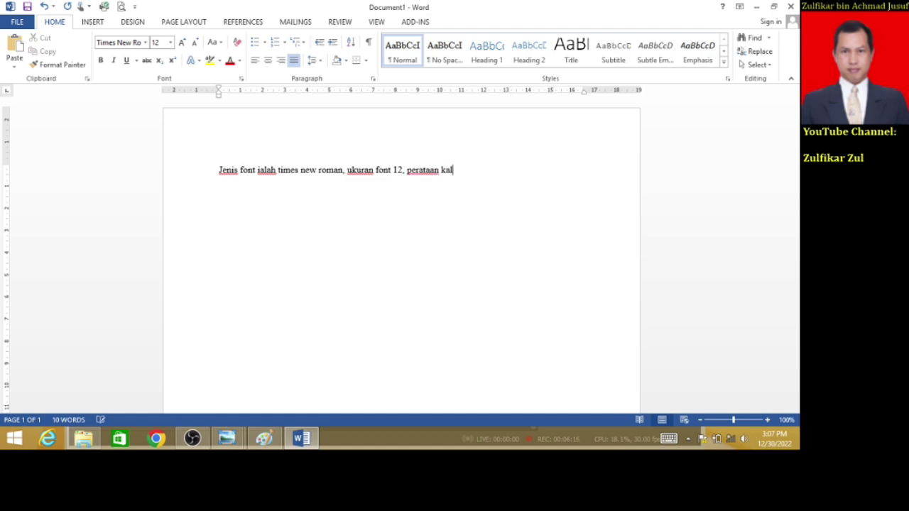
text(imat adalah usti)
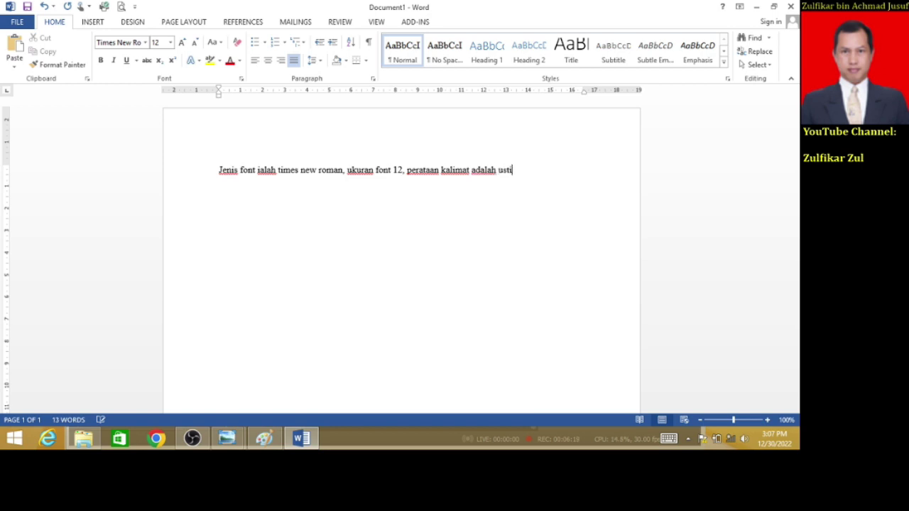
key(BackSpace)
key(BackSpace)
key(BackSpace)
key(BackSpace)
text(justify atau rata kan)
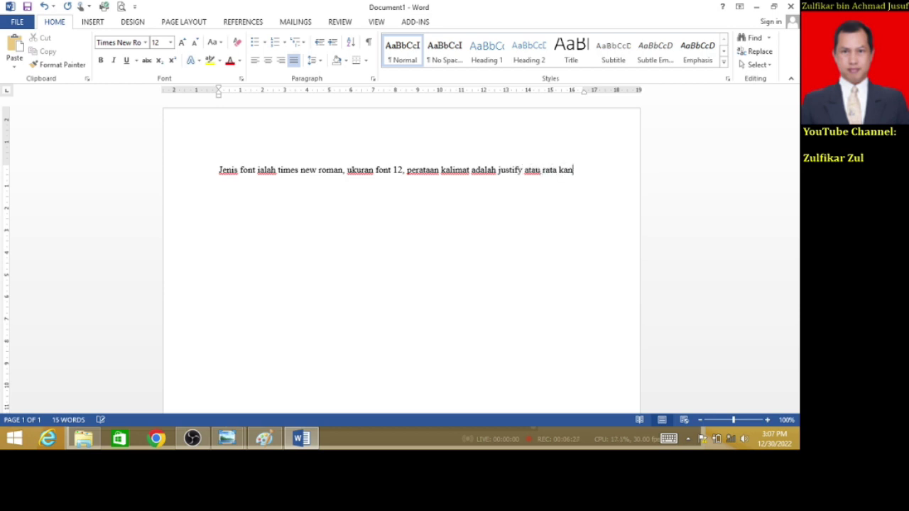
text(an dan rata kiri.)
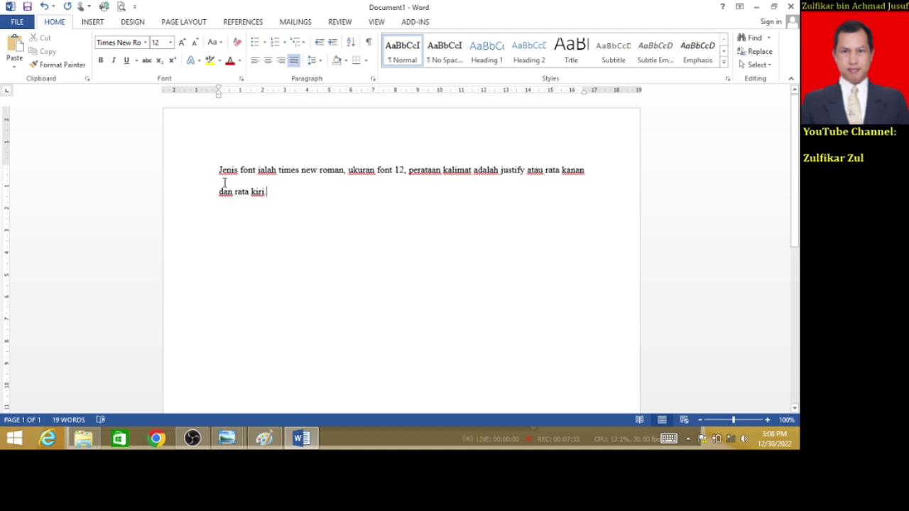
Delete the whole two-line test sentence from the page
drag(200, 177, 197, 195)
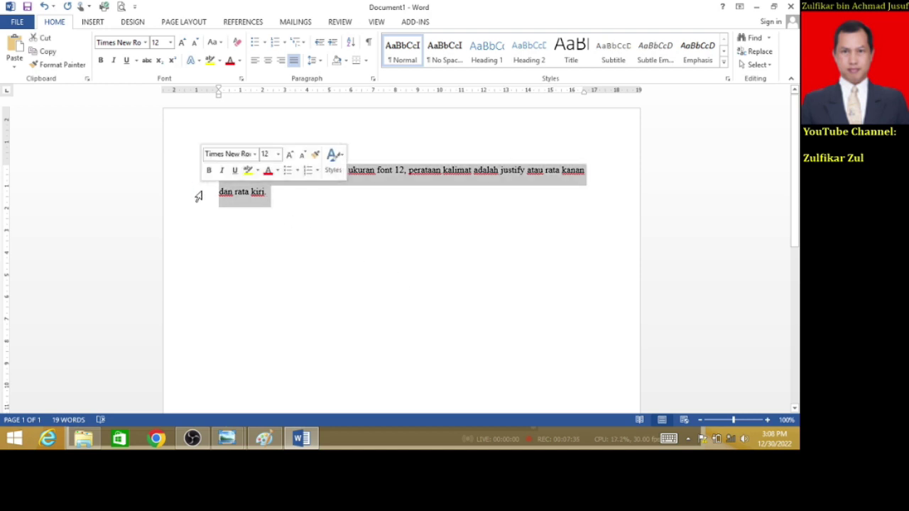
key(Delete)
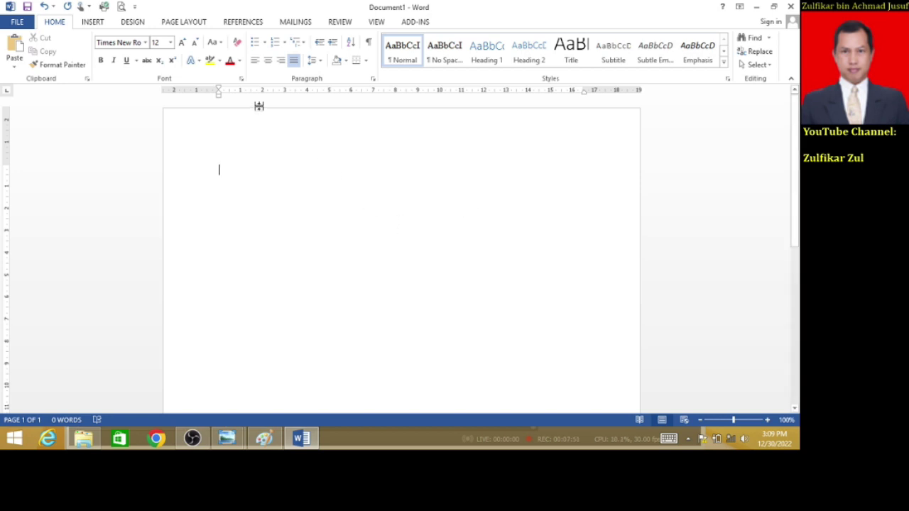
Set the document's paper size to A4 210 x 297 mm
click(184, 24)
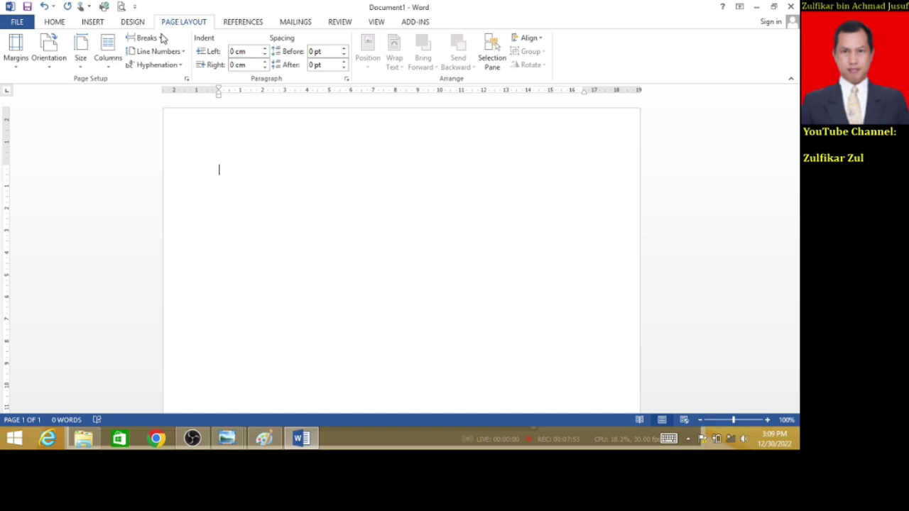
click(82, 62)
scroll(124, 99, up, 2)
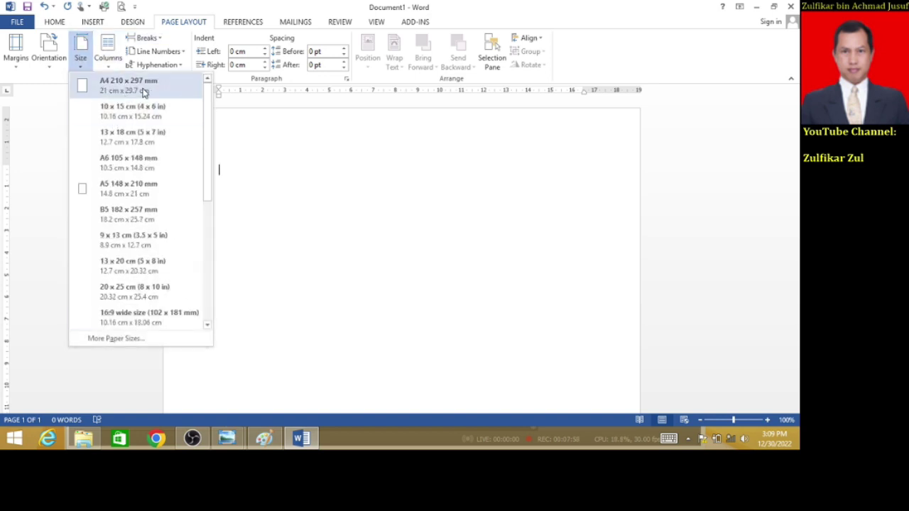
click(142, 92)
scroll(365, 177, down, 6)
scroll(365, 189, up, 6)
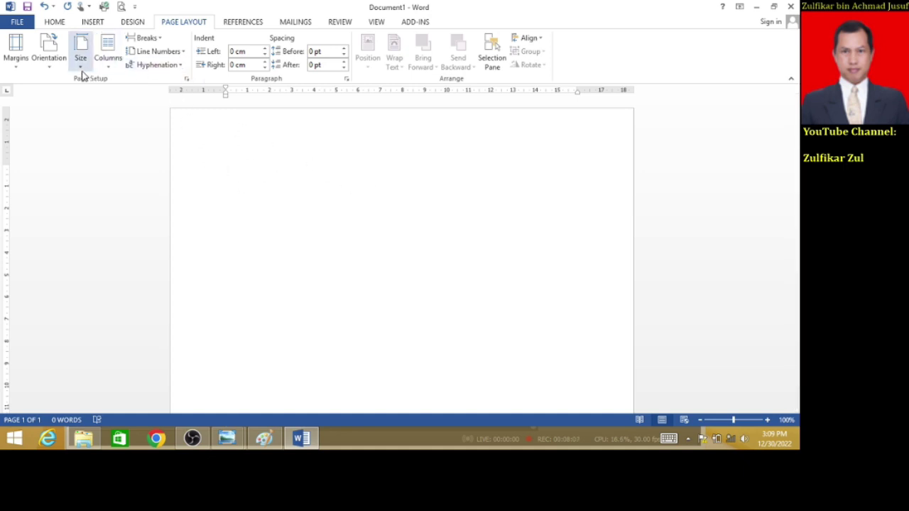
Set the page margins to 2 cm top, 2 cm bottom, 3 cm left and 2 cm right for the whole document
click(187, 78)
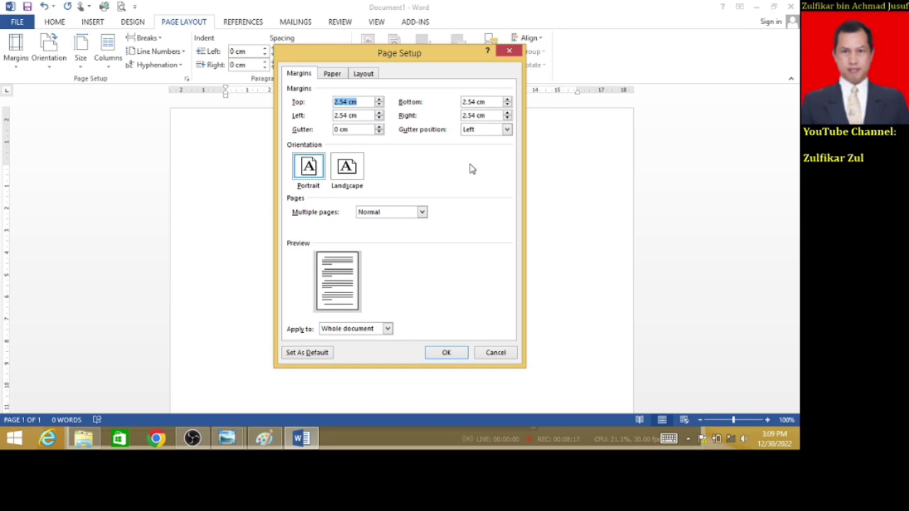
text(2)
key(Tab)
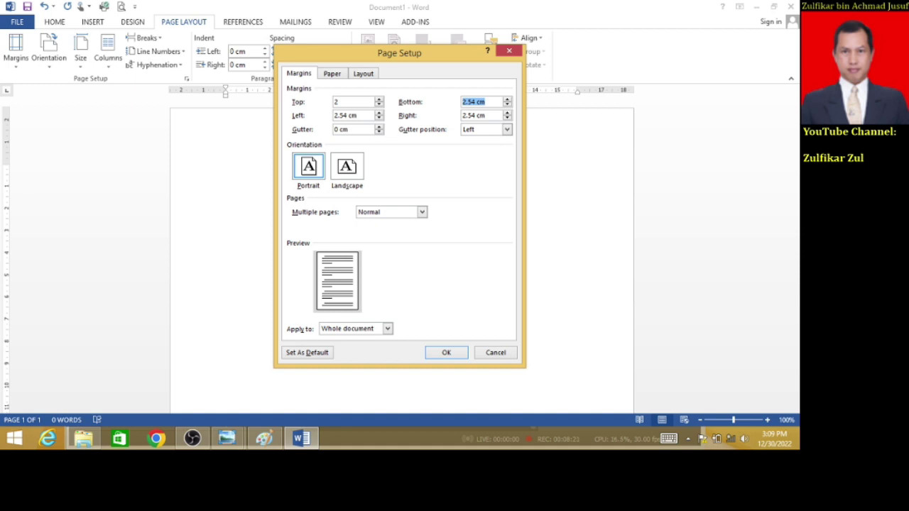
text(2)
key(Tab)
text(3)
key(Tab)
text(2)
click(452, 355)
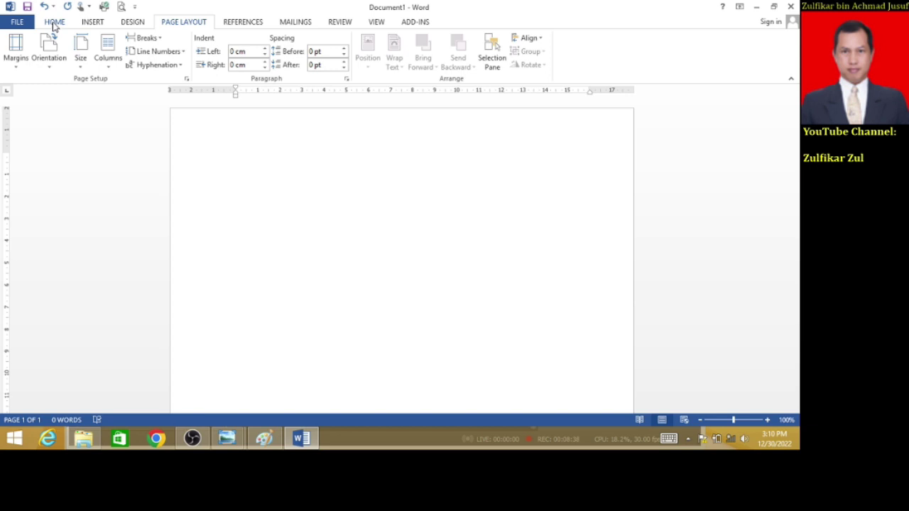
Modify the Heading 1 style to use the Times New Roman font at size 14
click(55, 24)
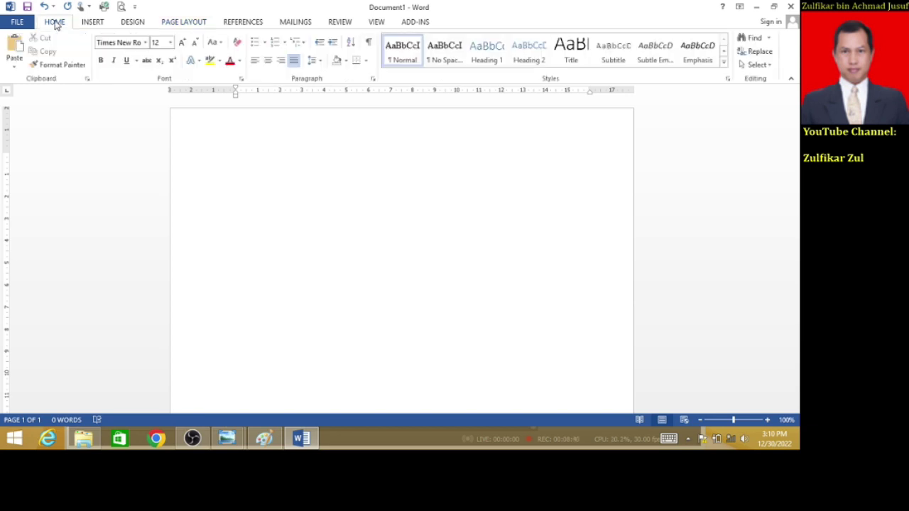
right_click(489, 57)
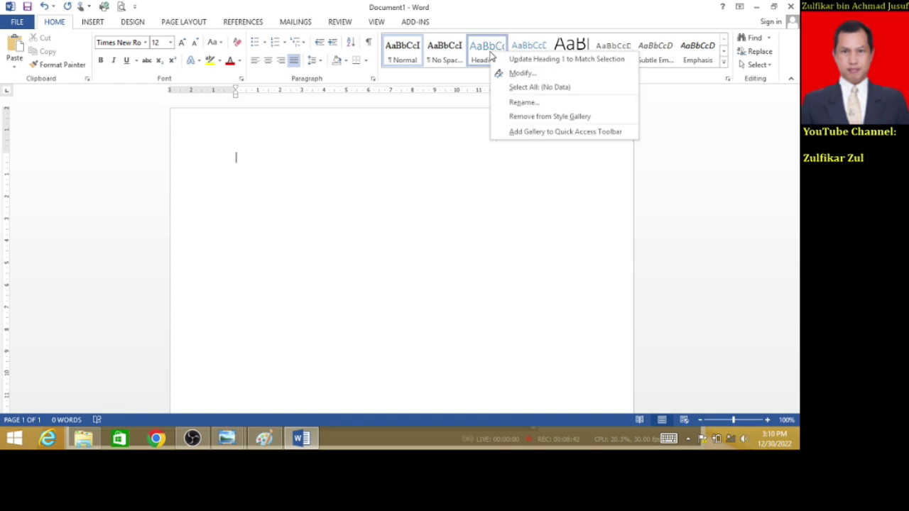
click(525, 74)
click(373, 176)
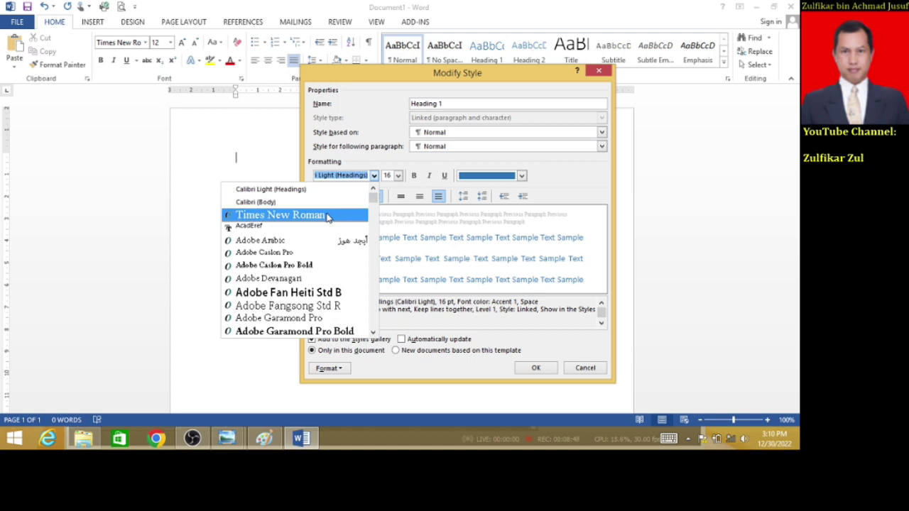
click(328, 216)
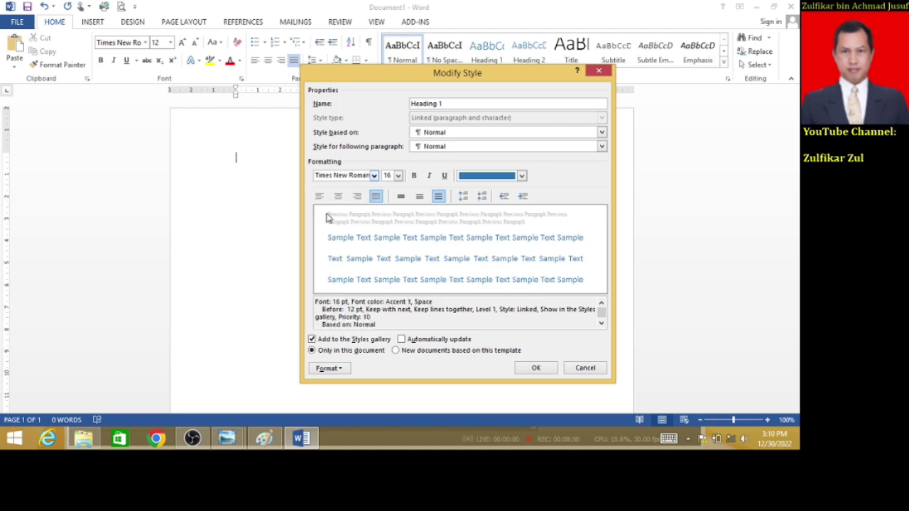
click(398, 176)
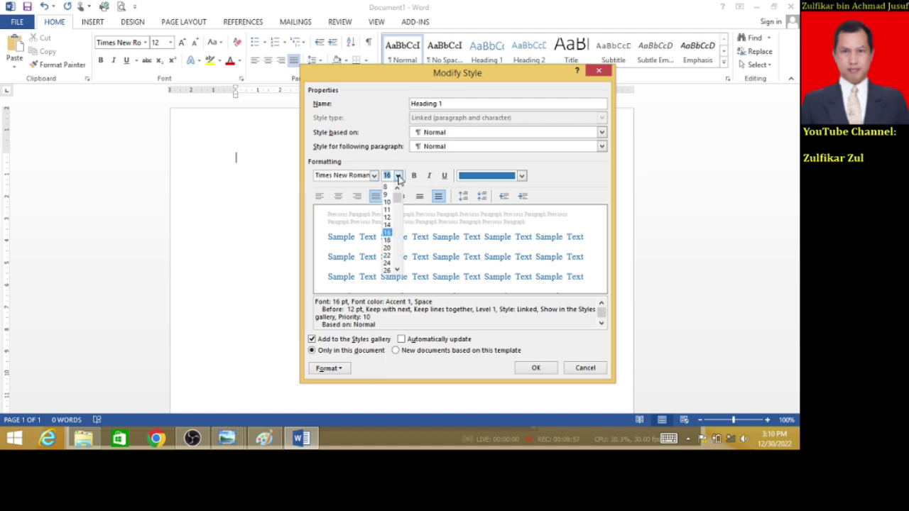
click(388, 224)
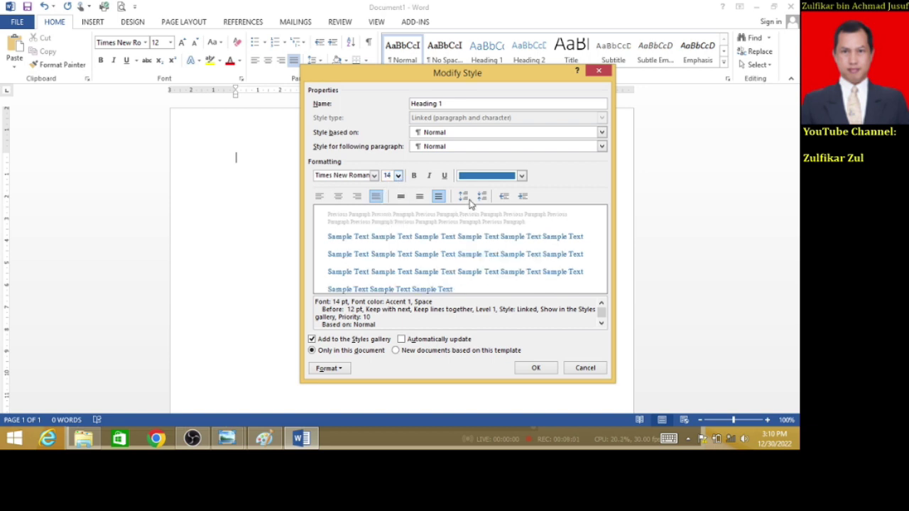
Make the Heading 1 style bold, black and centered
click(414, 177)
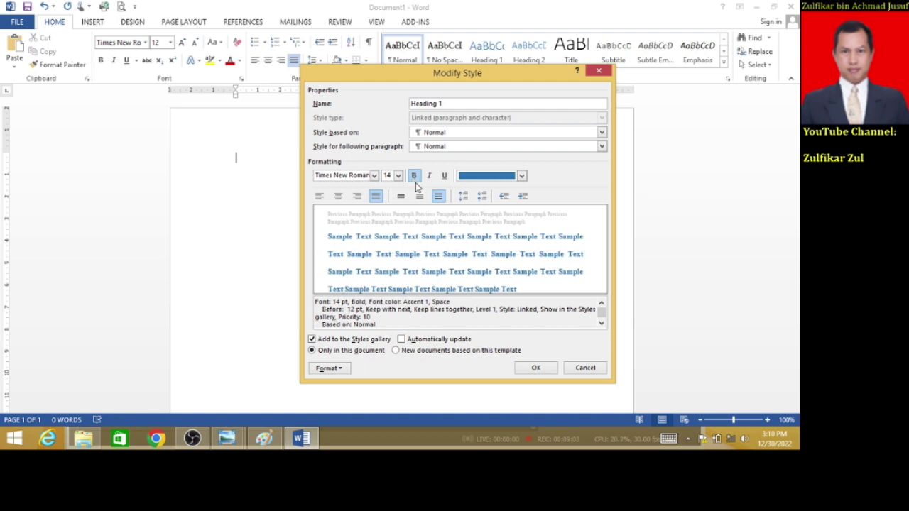
click(477, 181)
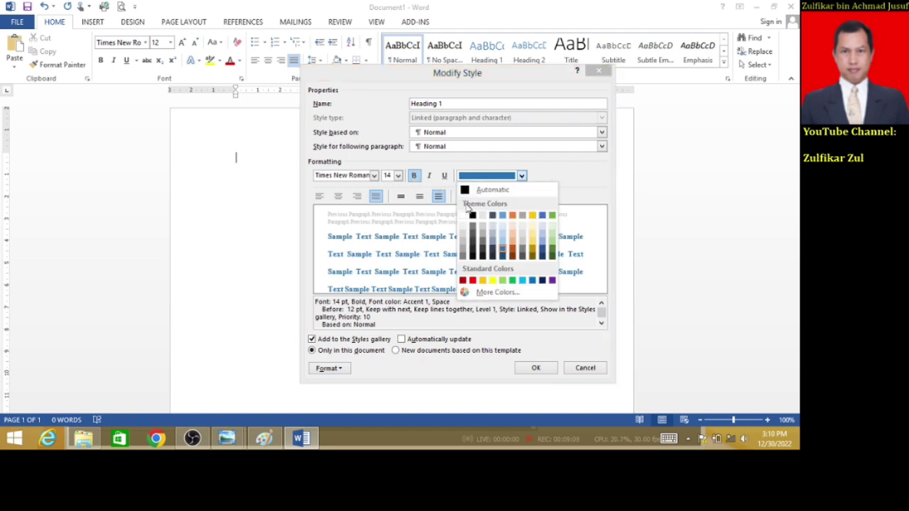
click(472, 216)
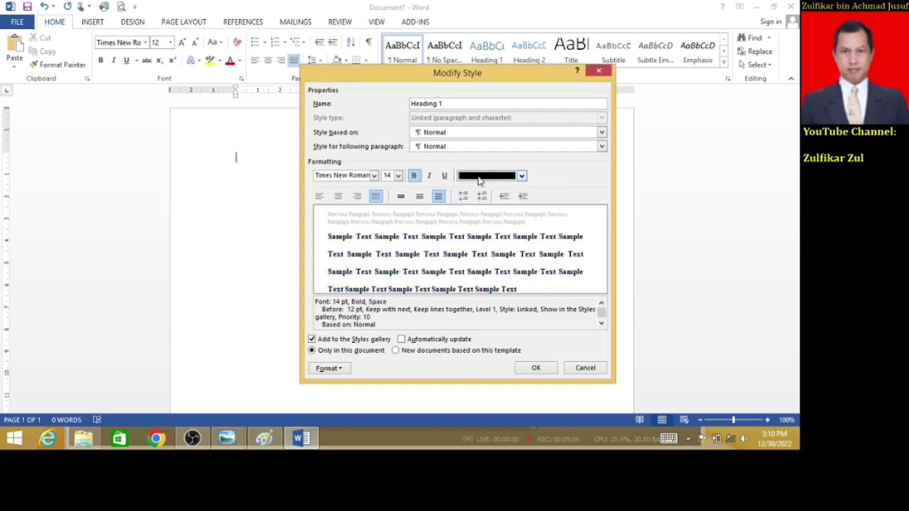
click(340, 196)
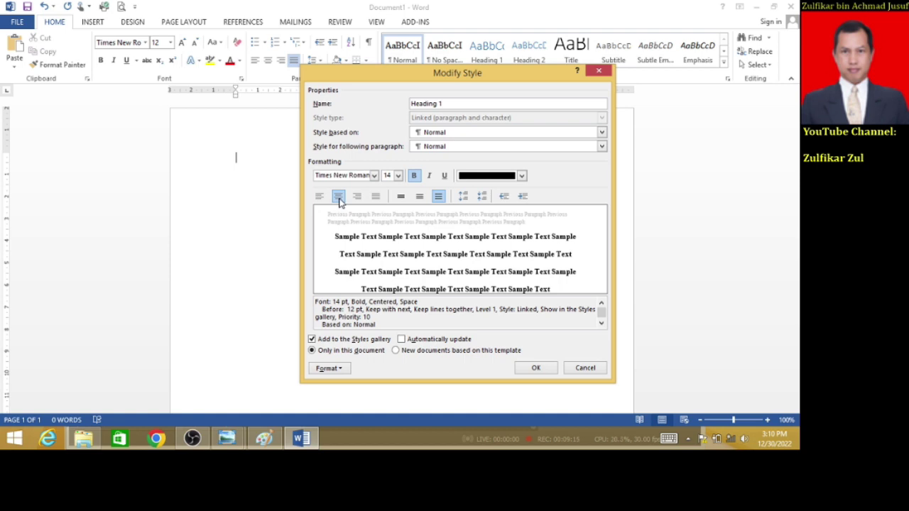
Set the Heading 1 style's paragraph spacing before to 0 pt and save the style changes
click(339, 368)
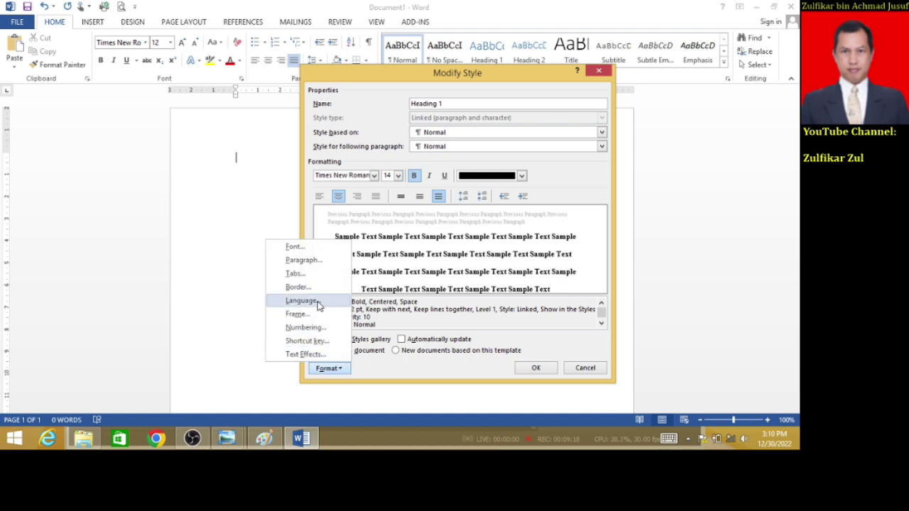
click(310, 261)
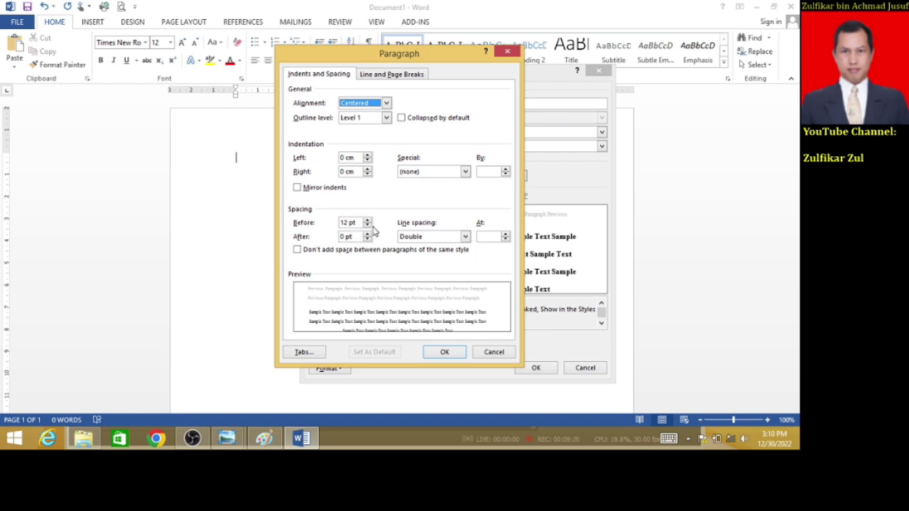
click(367, 226)
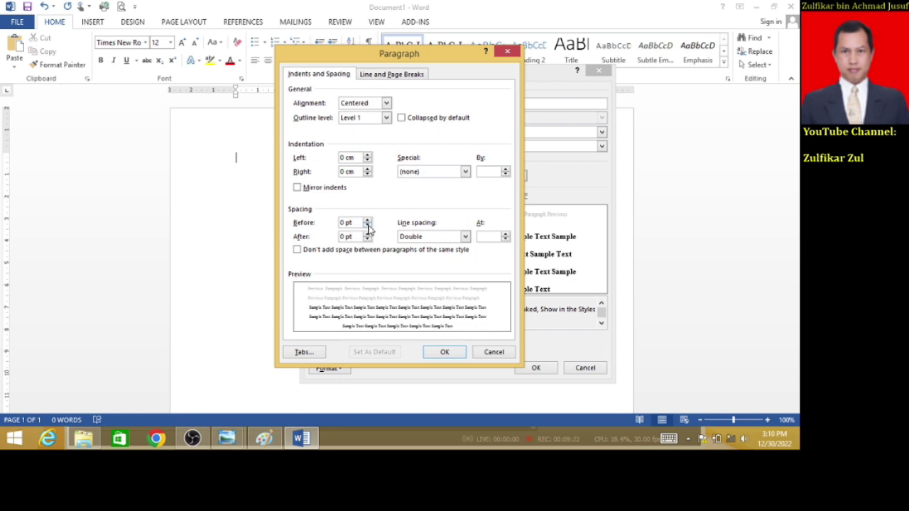
click(445, 353)
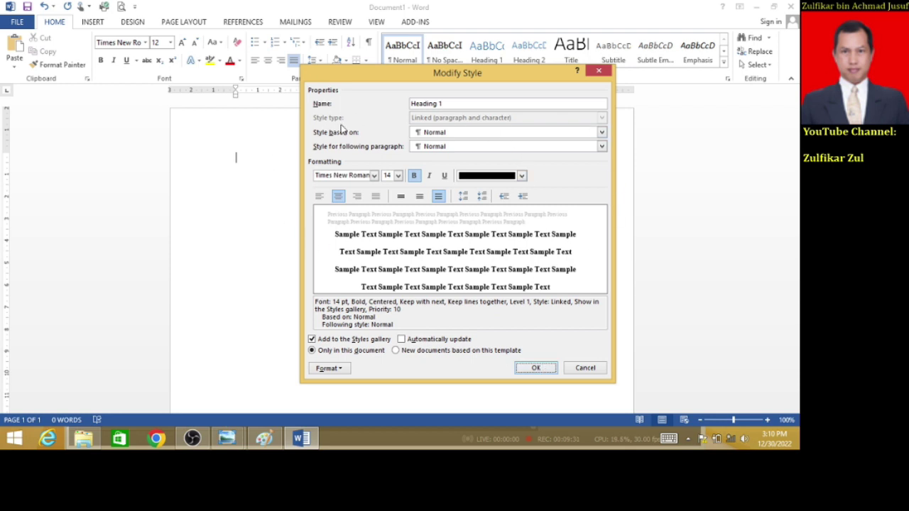
click(534, 370)
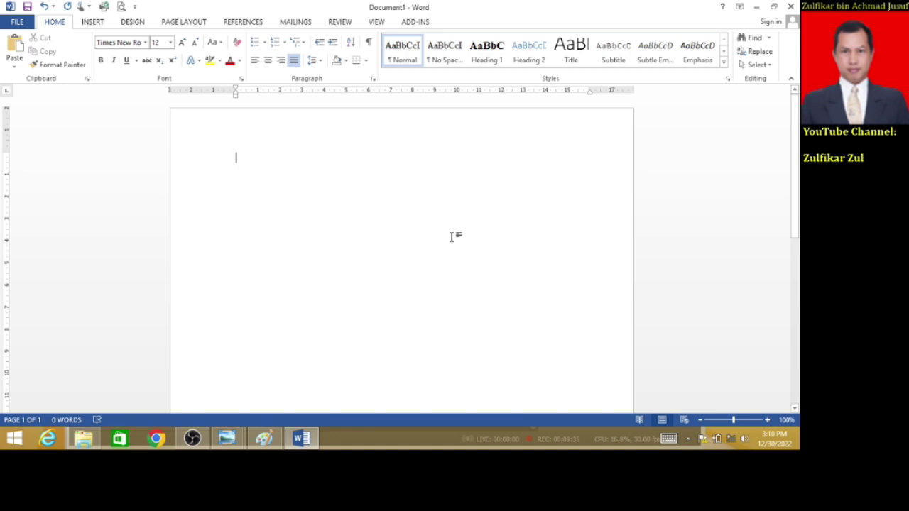
Write "KATA PENGANTAR" on the first page and format it as Heading 1
text(KATA)
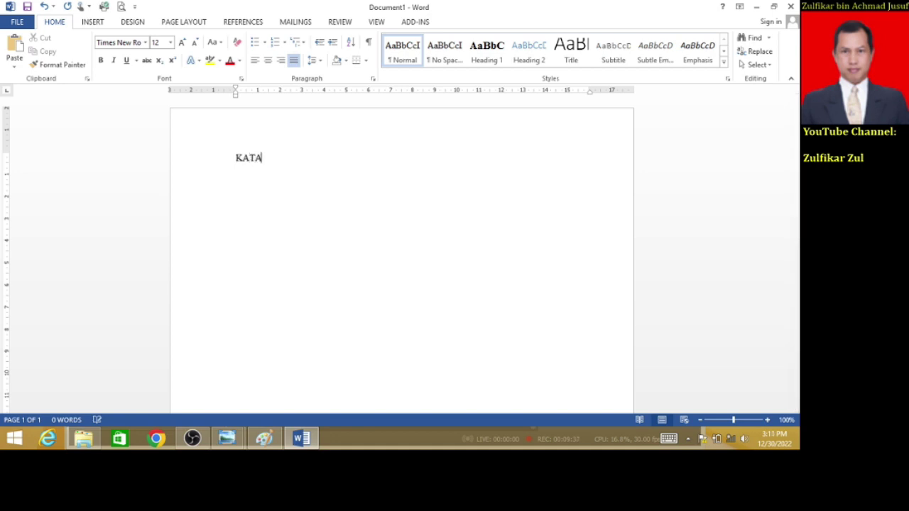
text( PENGANTAR)
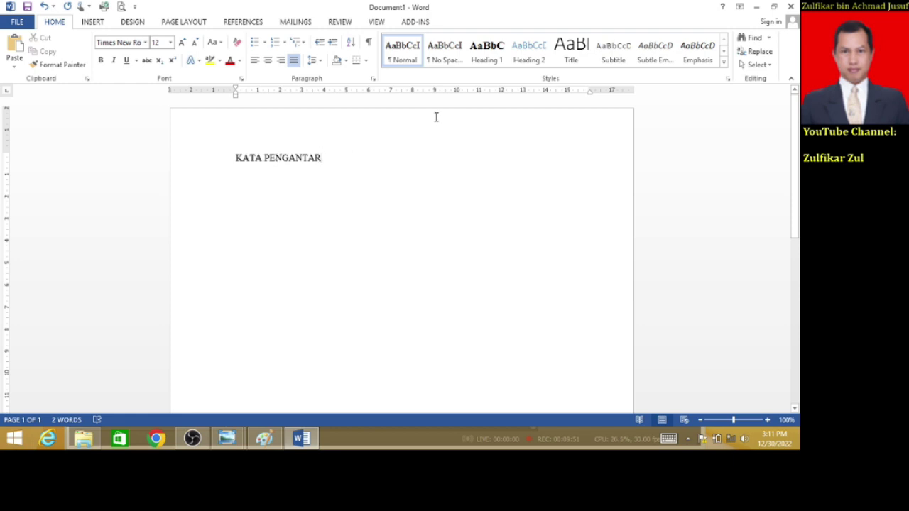
click(487, 52)
click(486, 52)
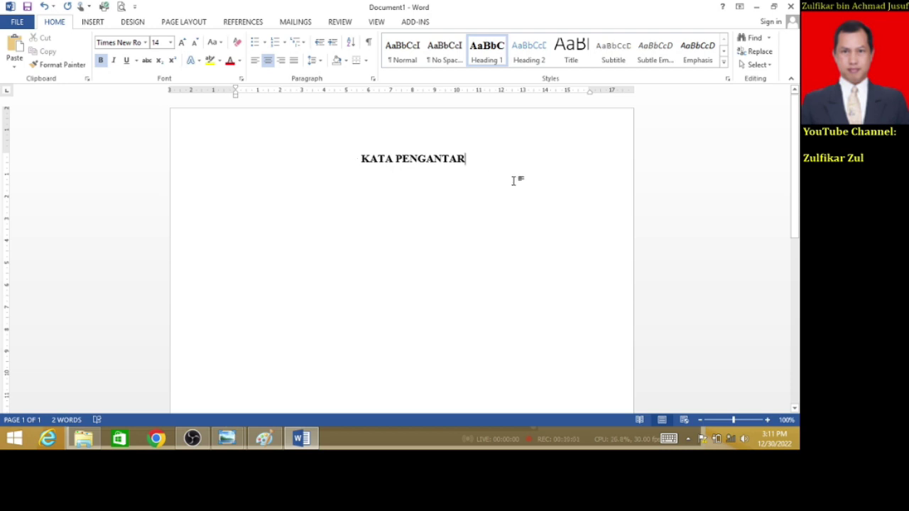
Insert empty lines below "KATA PENGANTAR" until the insertion point reaches the start of page 2
key(Return)
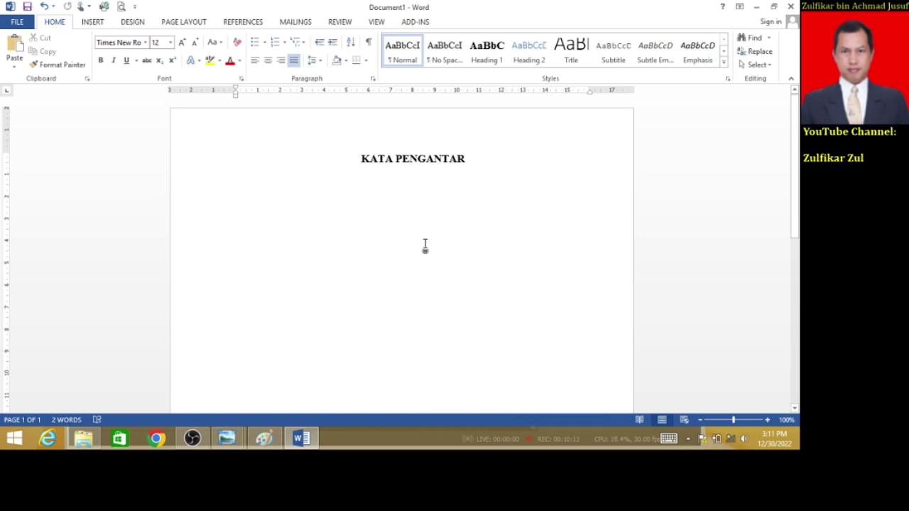
key(Return)
key(Return)
key(Return)
key(Return)
key(Return)
key(Return)
key(Return)
key(Return)
key(Return)
key(Return)
key(Return)
key(Return)
key(Return)
key(Return)
key(Return)
key(Return)
key(Return)
key(Return)
key(Return)
key(Return)
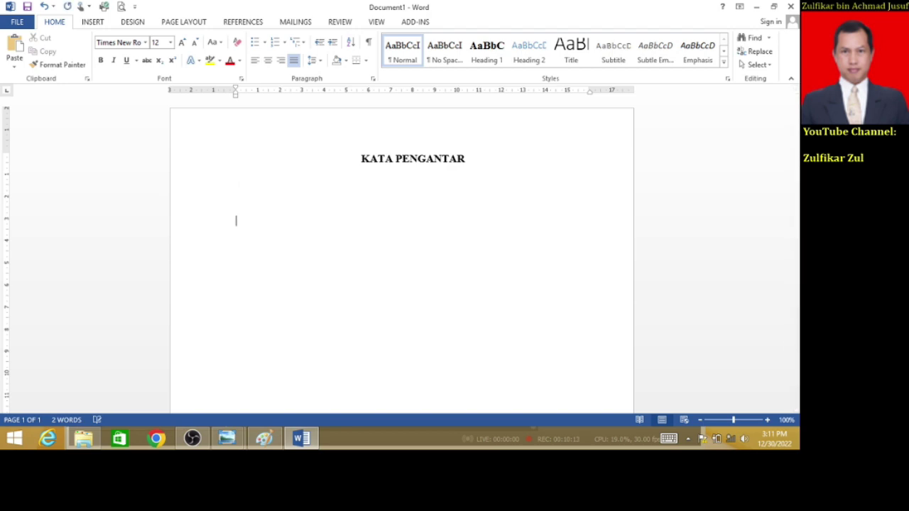
key(Return)
key(Return)
key(Return)
key(Return)
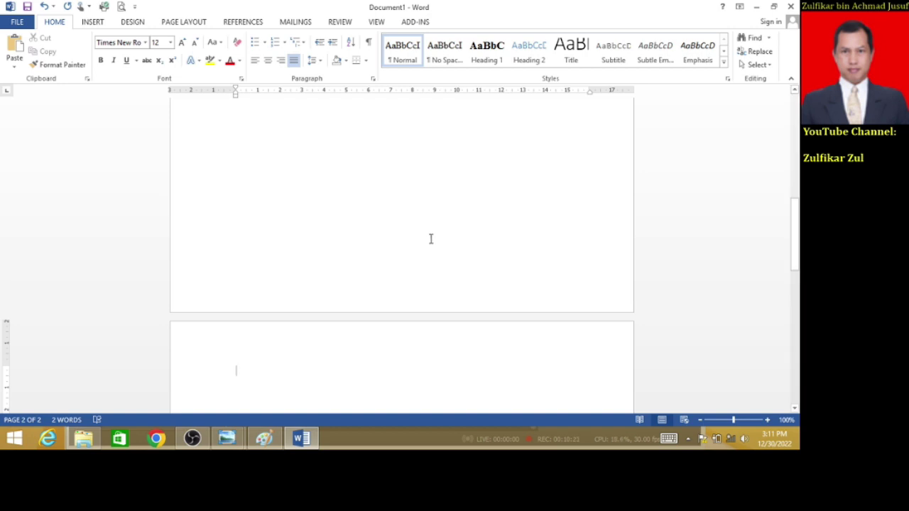
Add "BAB I" and "PENDAHULUAN" at the start of page 2 as two separate Heading 1 lines
scroll(431, 242, down, 2)
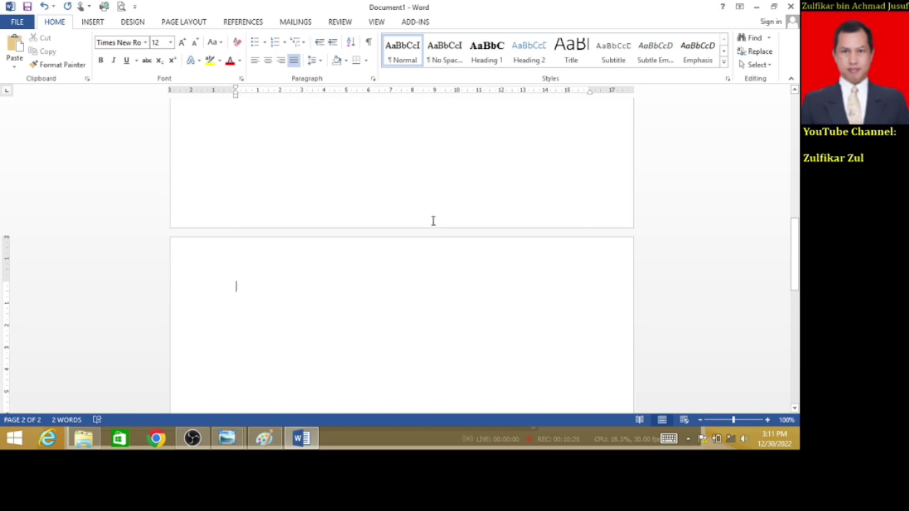
text(BAB )
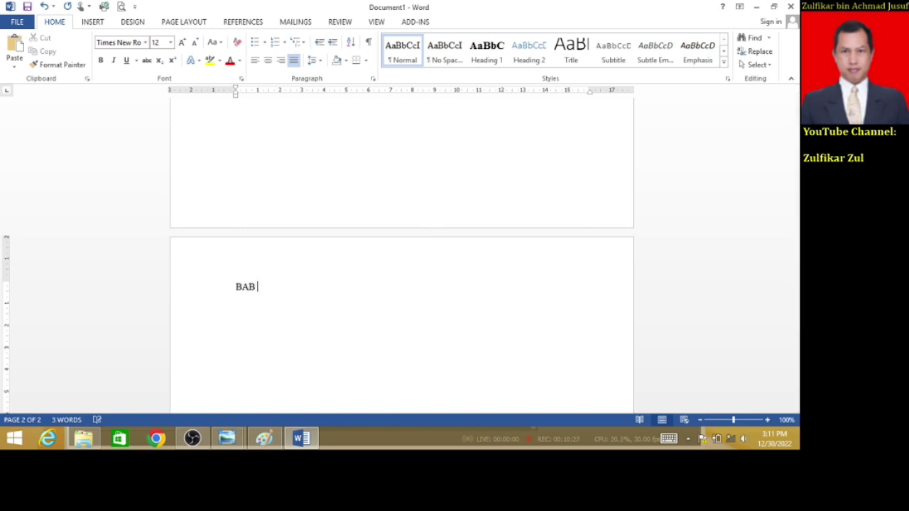
text(I)
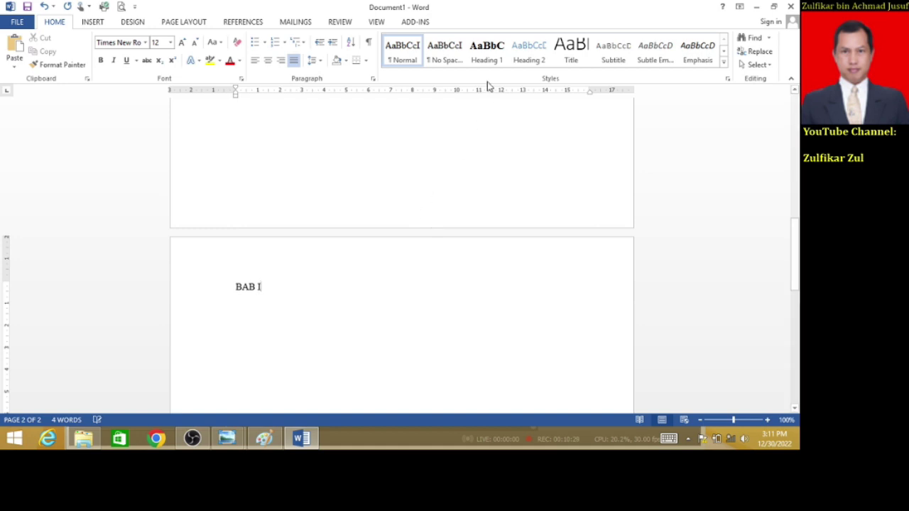
click(496, 53)
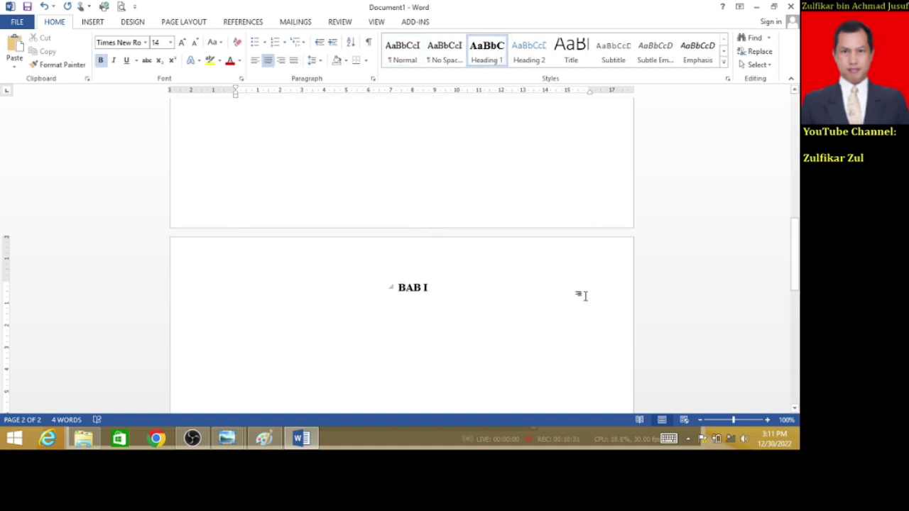
key(Return)
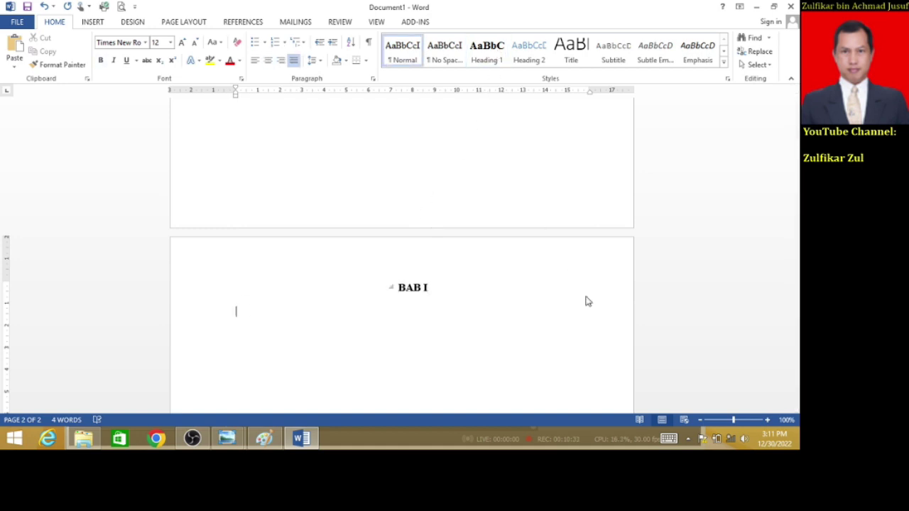
text(PENDAHULUAN)
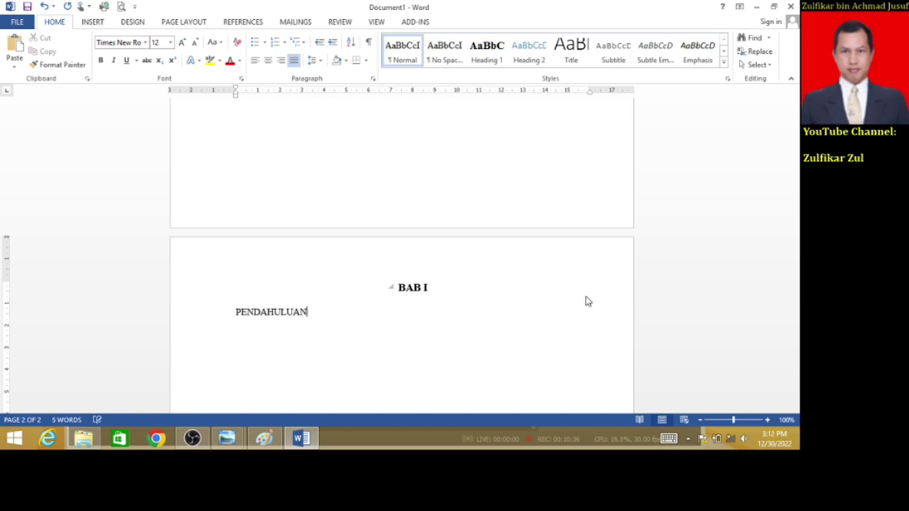
click(496, 52)
key(Return)
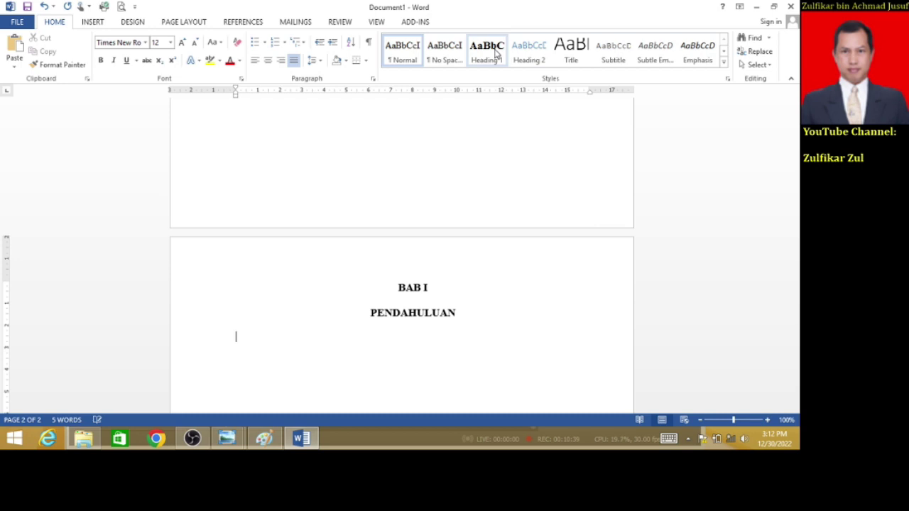
Write "Latarbelakang" and "Perumusan dan Batasan Masalah" on separate lines below "PENDAHULUAN"
scroll(457, 371, down, 2)
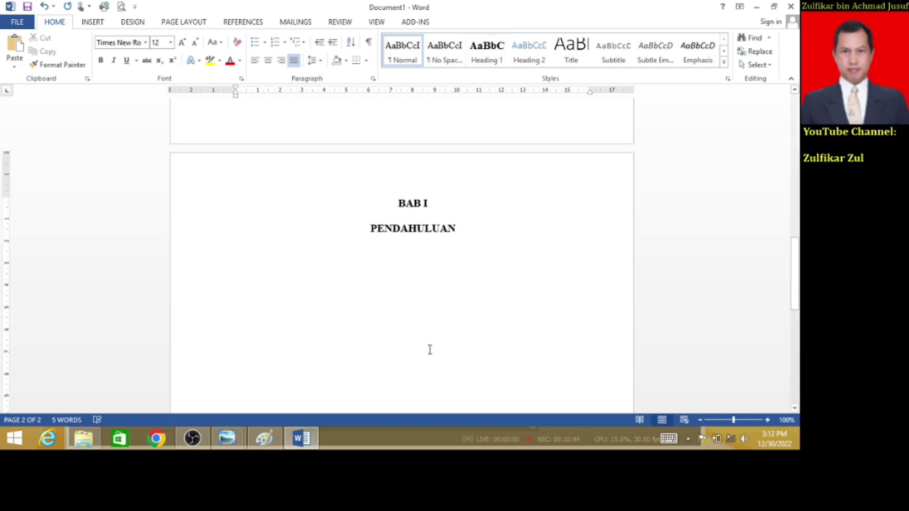
text(Lat)
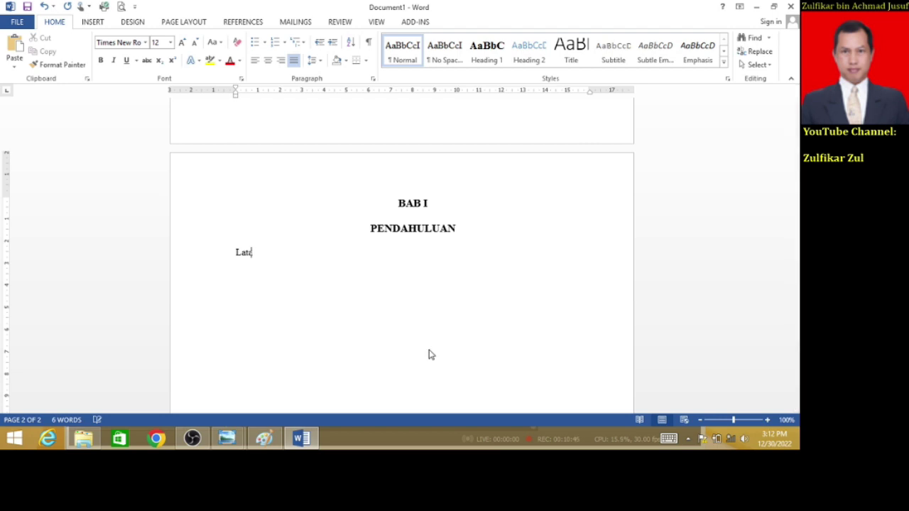
text(arbelakang)
key(Return)
text(Perumusan dan B)
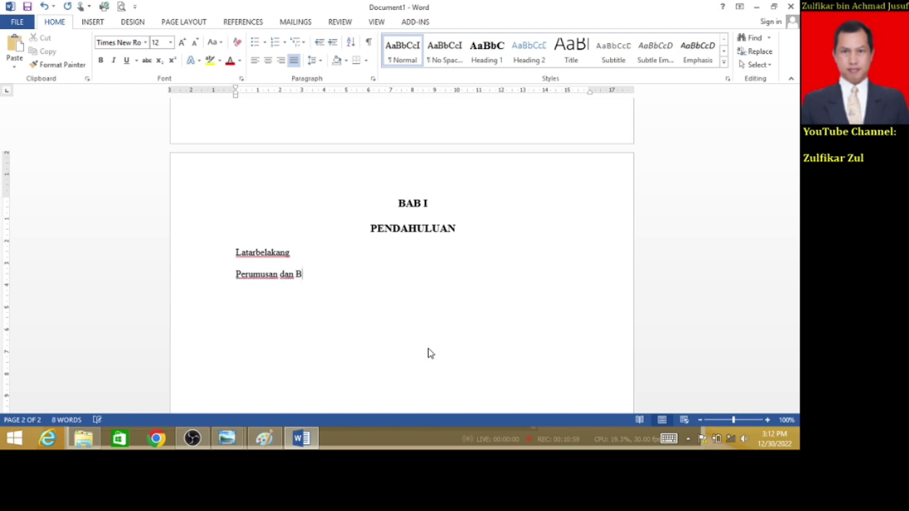
text(atasan Masalah)
key(Return)
text(Judul)
key(BackSpace)
key(BackSpace)
key(BackSpace)
key(BackSpace)
key(BackSpace)
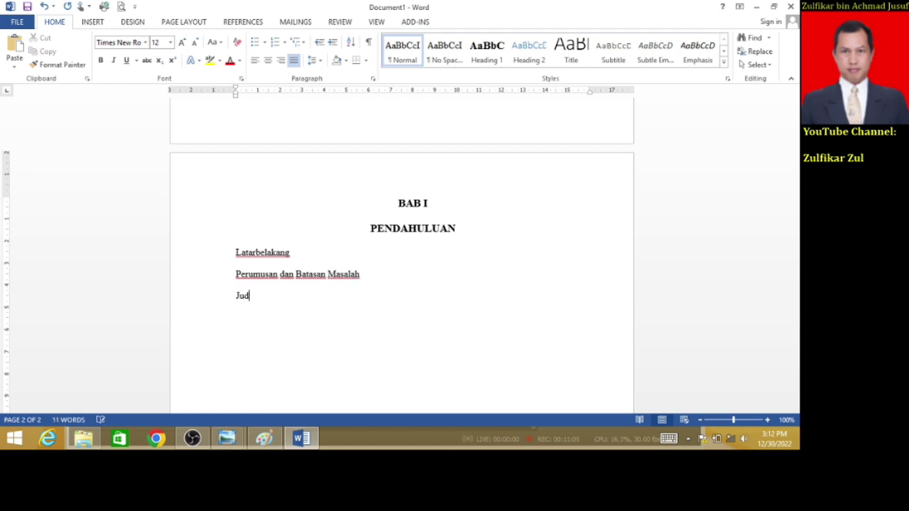
Add "Tujuan Penelitian" and "Manfaat Penelitian" on separate lines below "Perumusan dan Batasan Masalah"
text(Tujuan Per)
text(elitian)
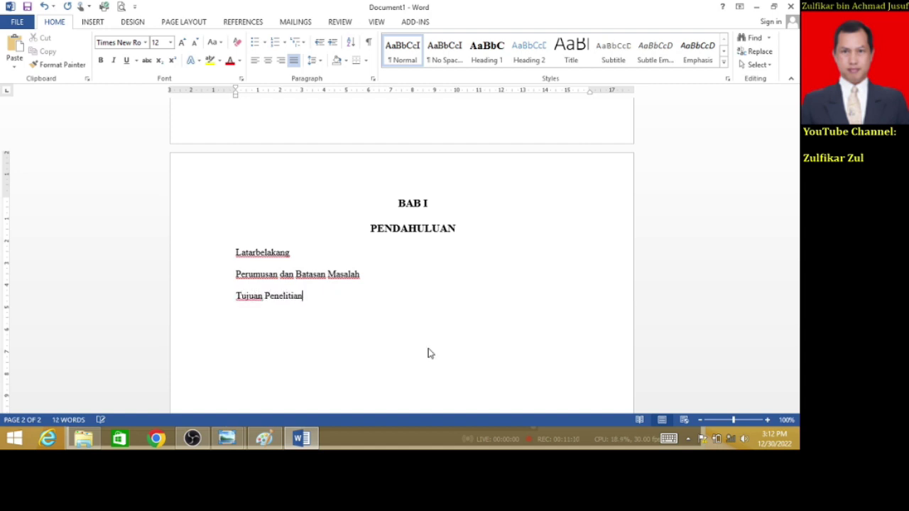
key(Return)
text(Manfaat Penelitian)
key(Return)
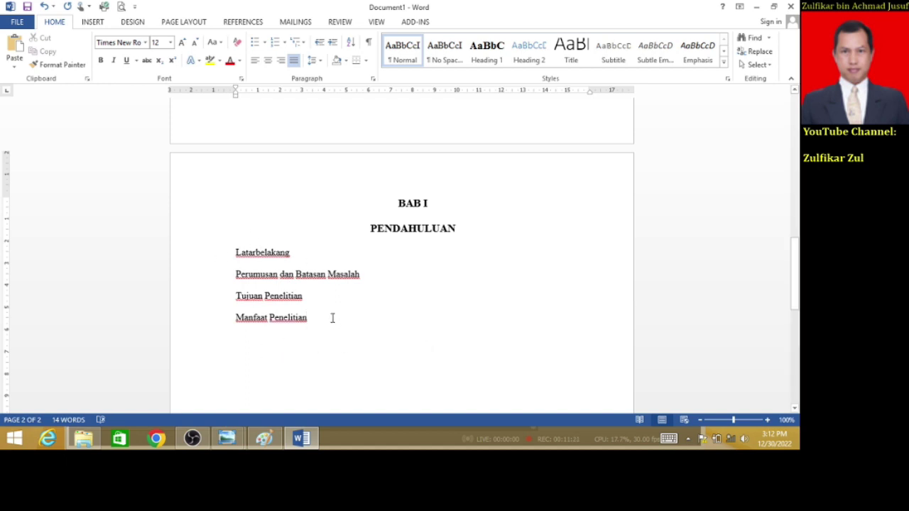
Insert an empty line below each of "Latarbelakang", "Perumusan dan Batasan Masalah" and "Tujuan Penelitian"
click(334, 252)
key(Return)
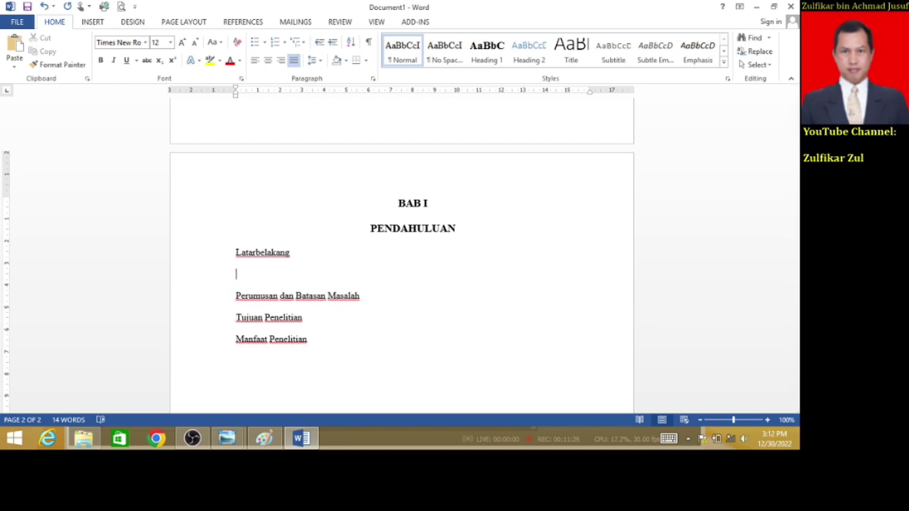
click(367, 298)
key(Return)
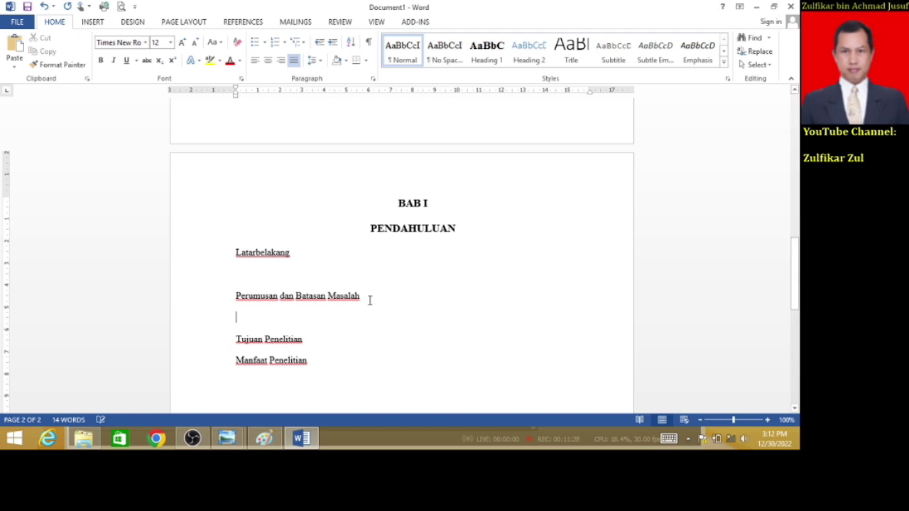
click(342, 342)
key(Return)
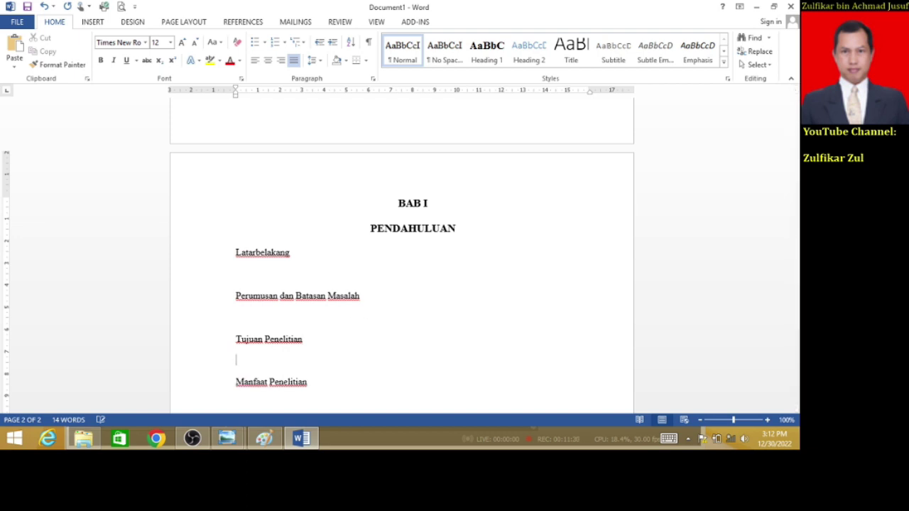
With "Latarbelakang" as the current paragraph, modify the Heading 2 style to Times New Roman, 12 pt, bold, with Automatic font colour
scroll(343, 334, down, 1)
click(266, 226)
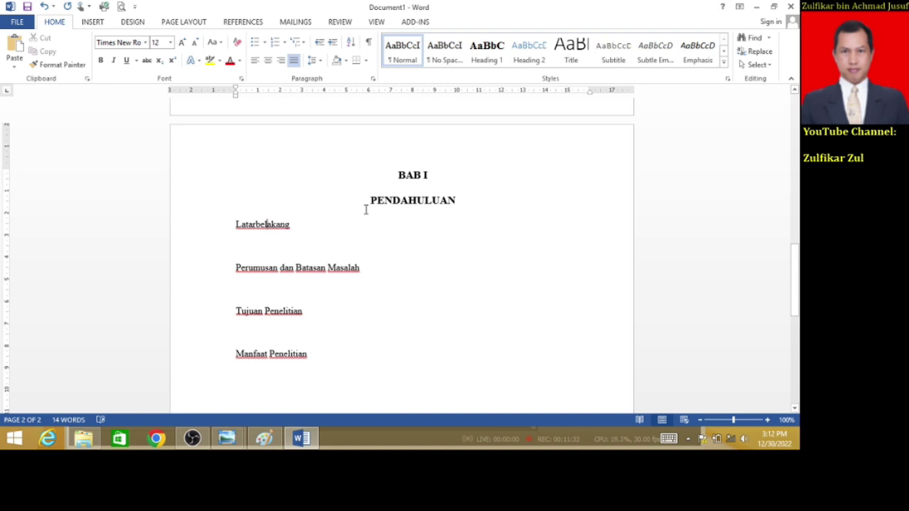
right_click(534, 57)
click(561, 75)
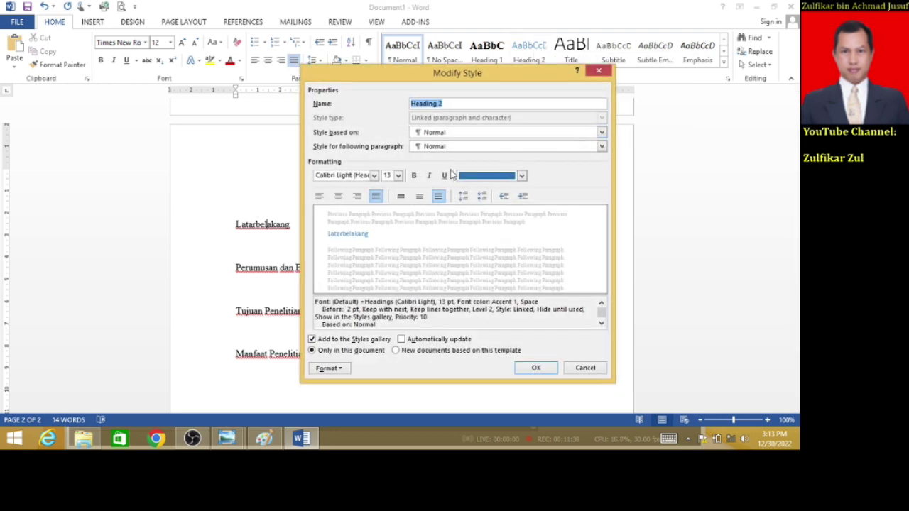
click(373, 176)
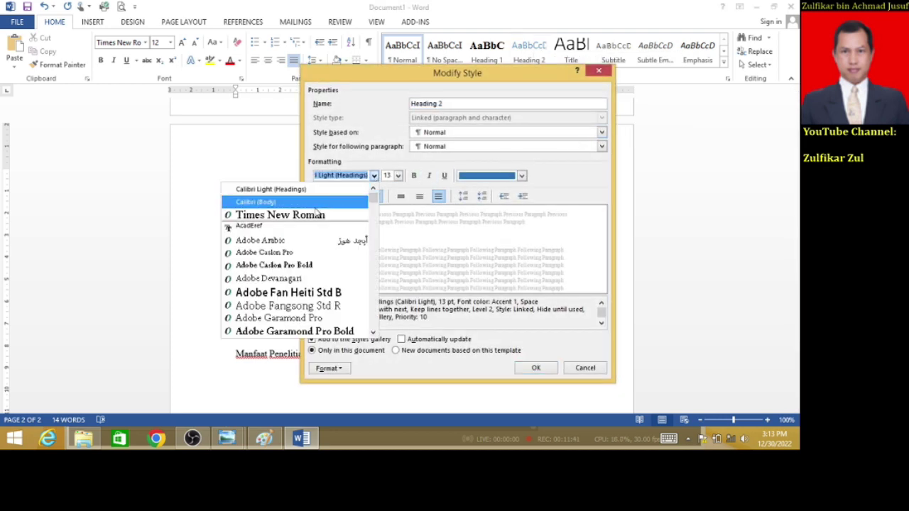
click(316, 214)
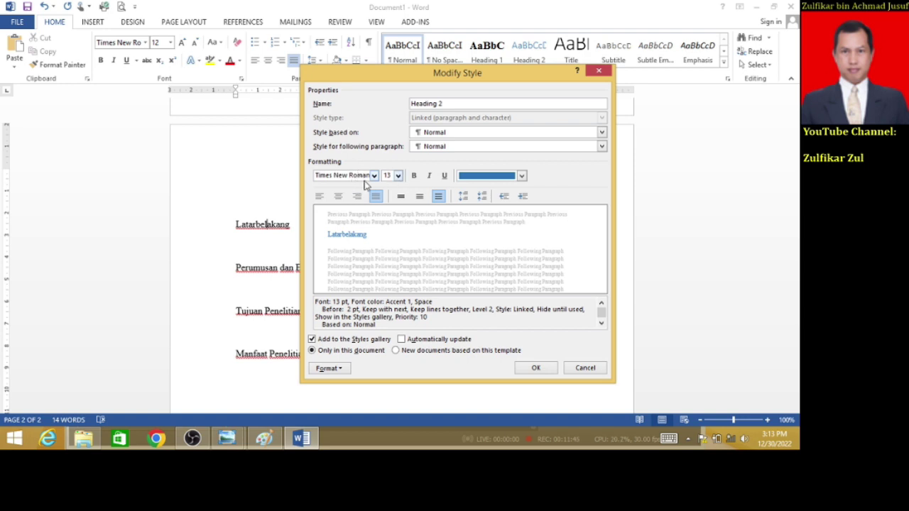
click(398, 176)
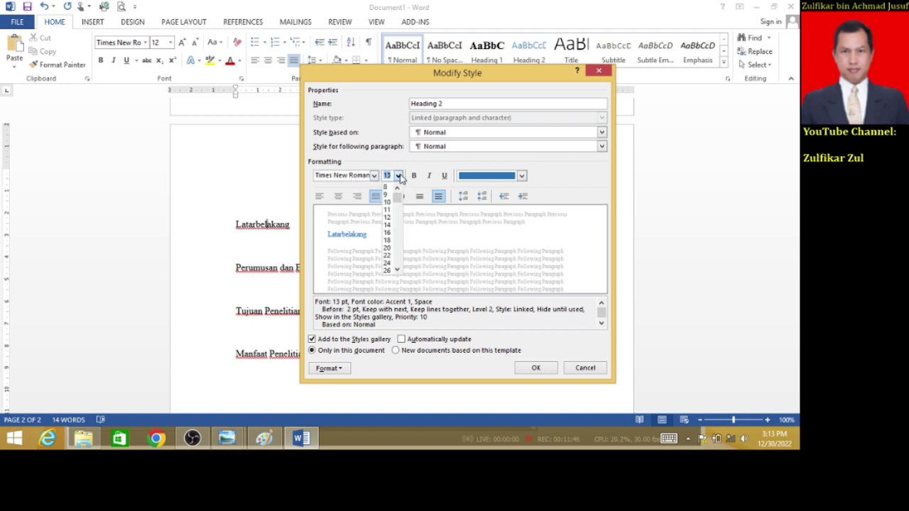
click(387, 217)
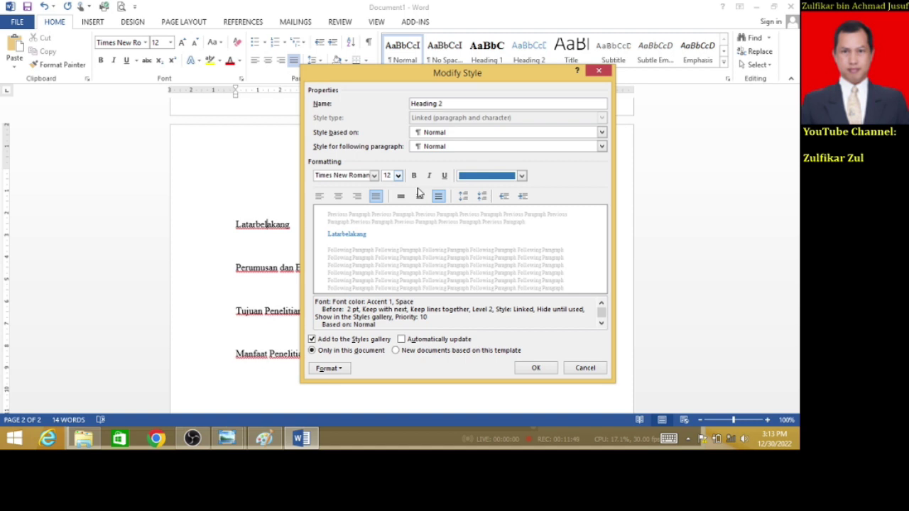
click(414, 176)
click(474, 178)
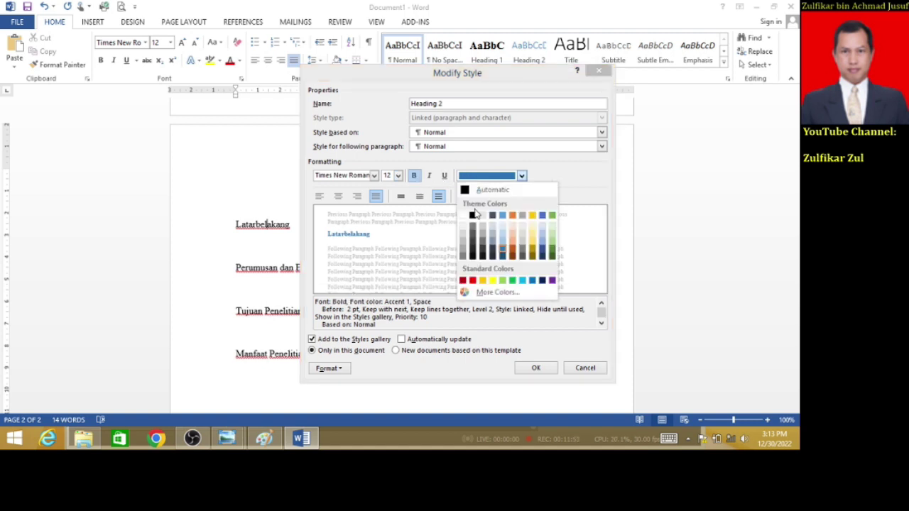
click(479, 189)
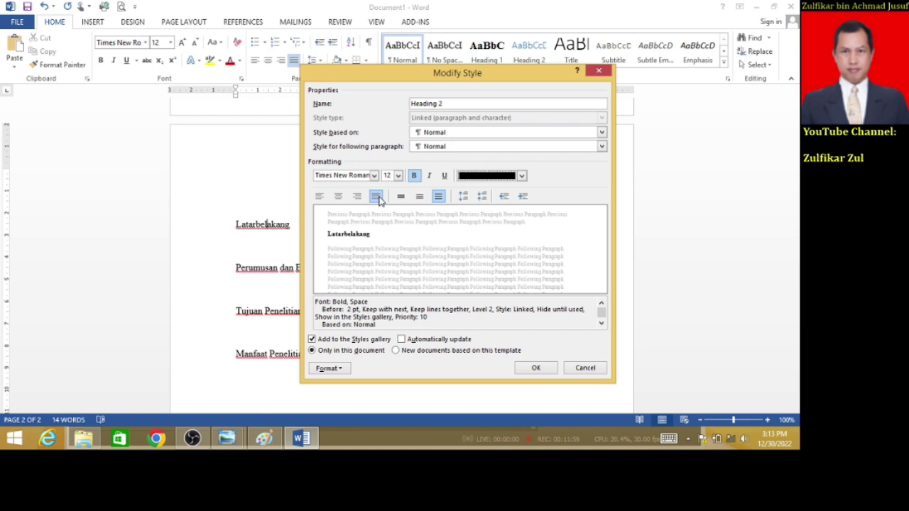
Set the Heading 2 style's paragraph spacing before to 0 pt and save the style changes
click(328, 368)
click(307, 260)
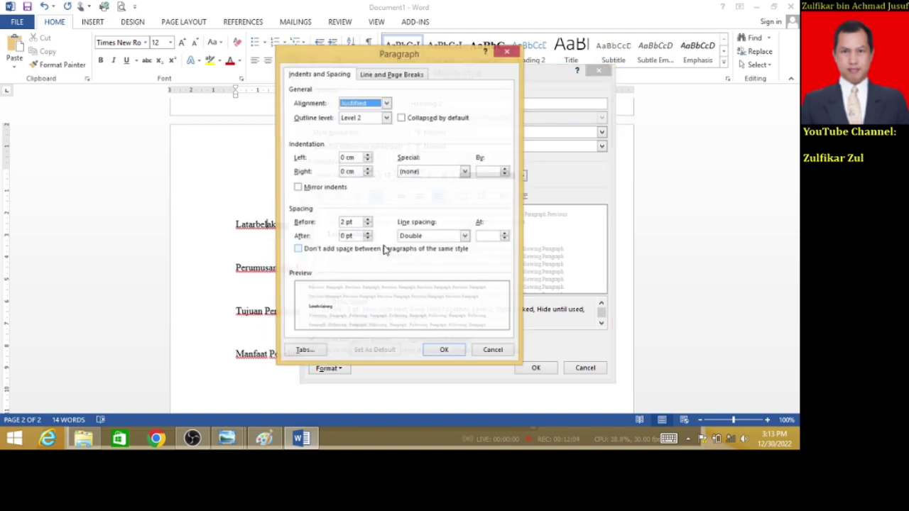
click(367, 225)
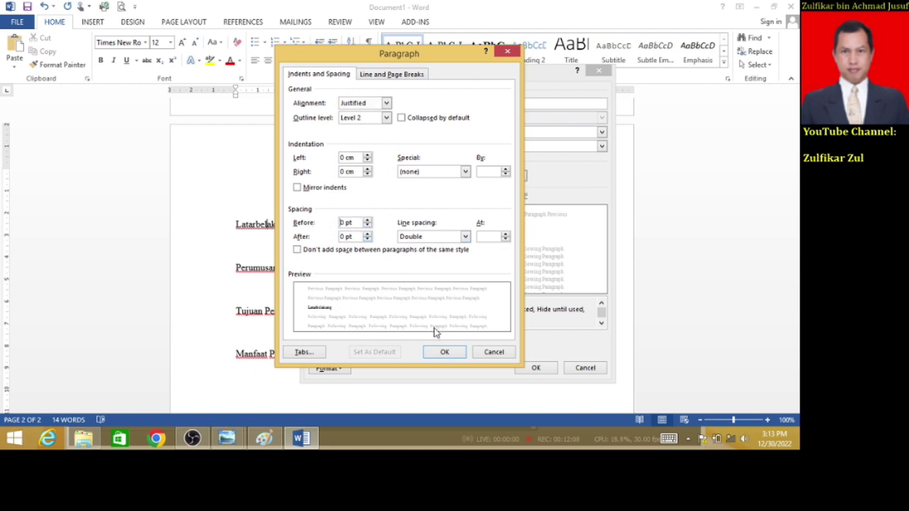
click(446, 351)
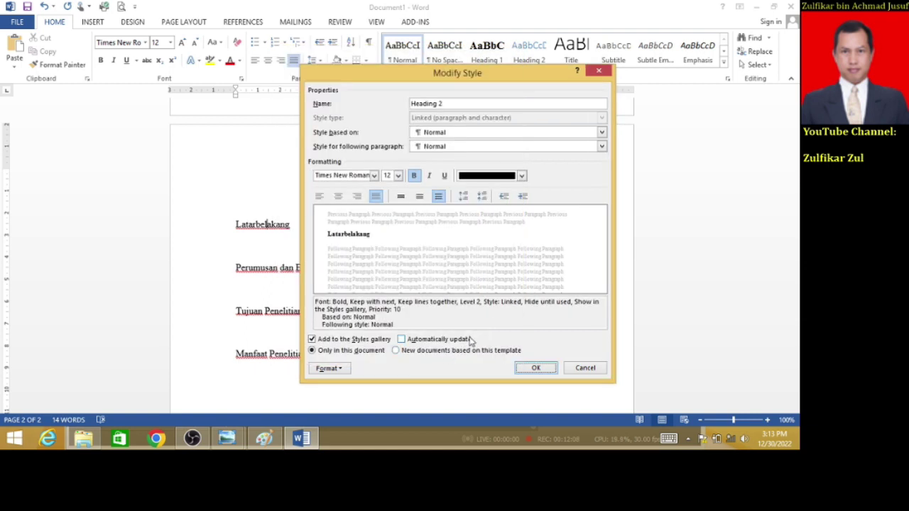
click(536, 369)
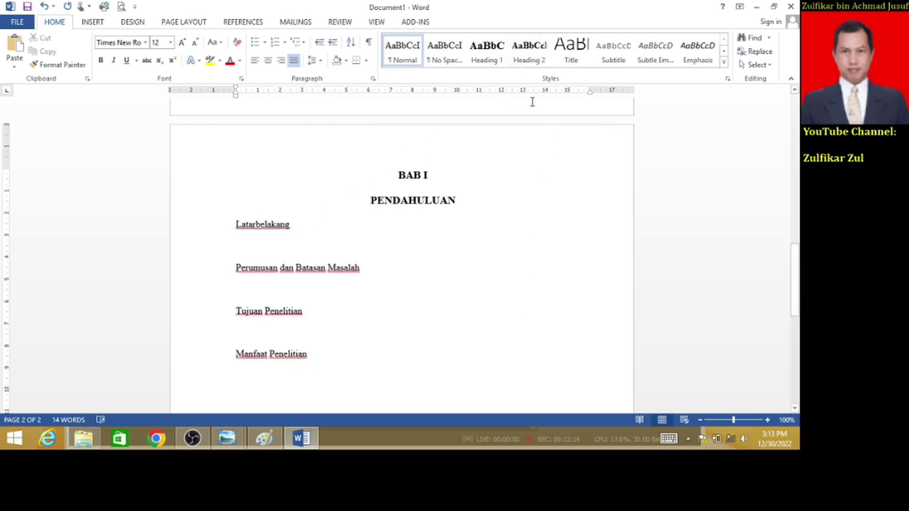
Apply Heading 2 to "Latarbelakang", number it 1.1. and widen its hanging indent slightly to separate the number from the text
click(528, 51)
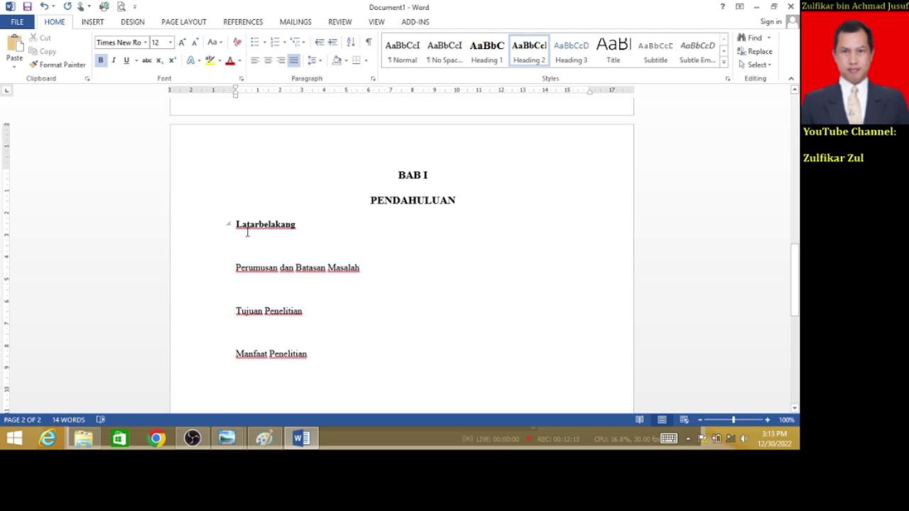
text(1.1.)
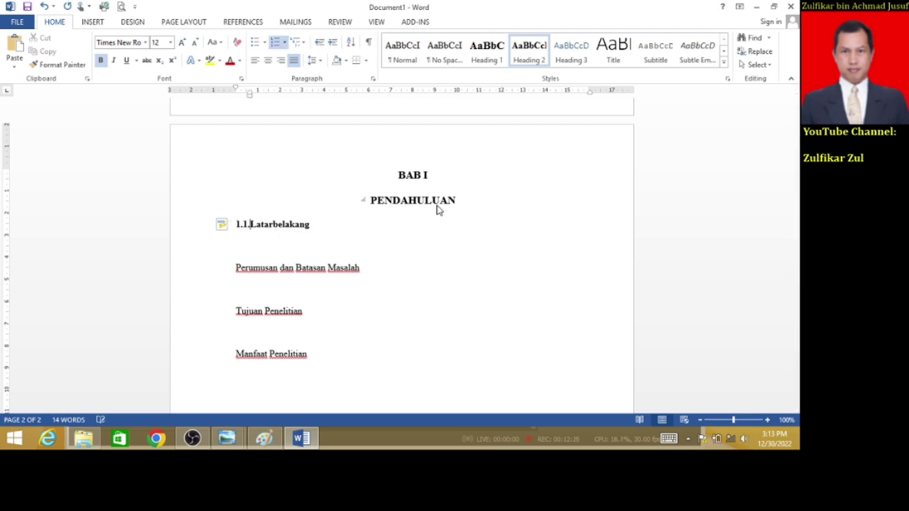
drag(249, 95, 252, 94)
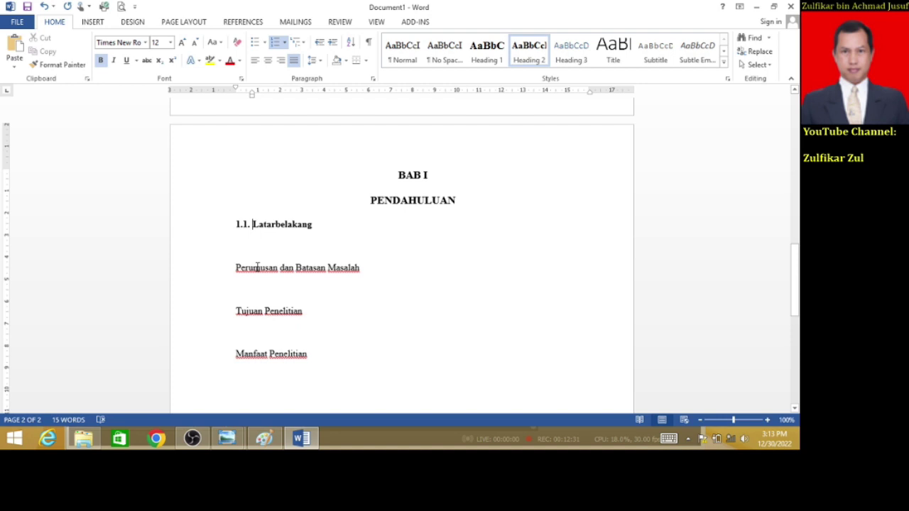
Make "Perumusan dan Batasan Masalah" a Heading 2 numbered 1.2. and align its hanging indent with heading 1.1
click(417, 295)
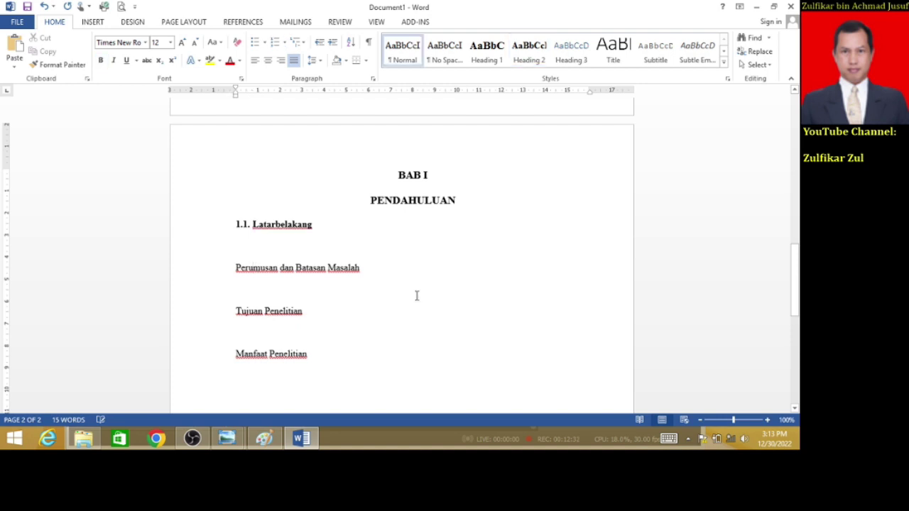
click(532, 58)
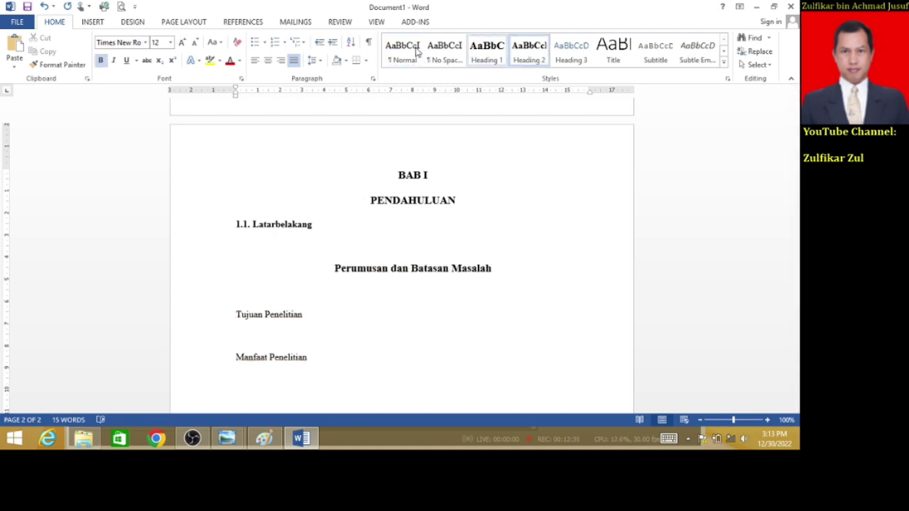
click(275, 44)
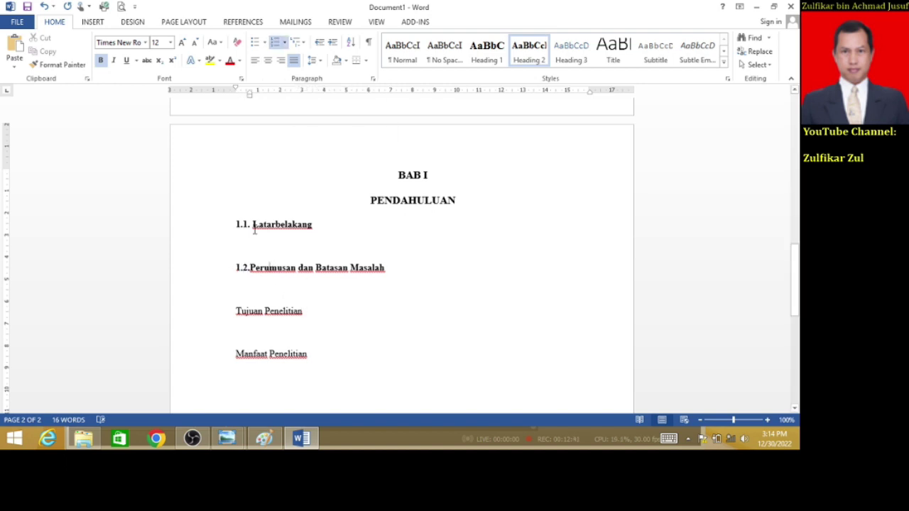
drag(250, 95, 250, 94)
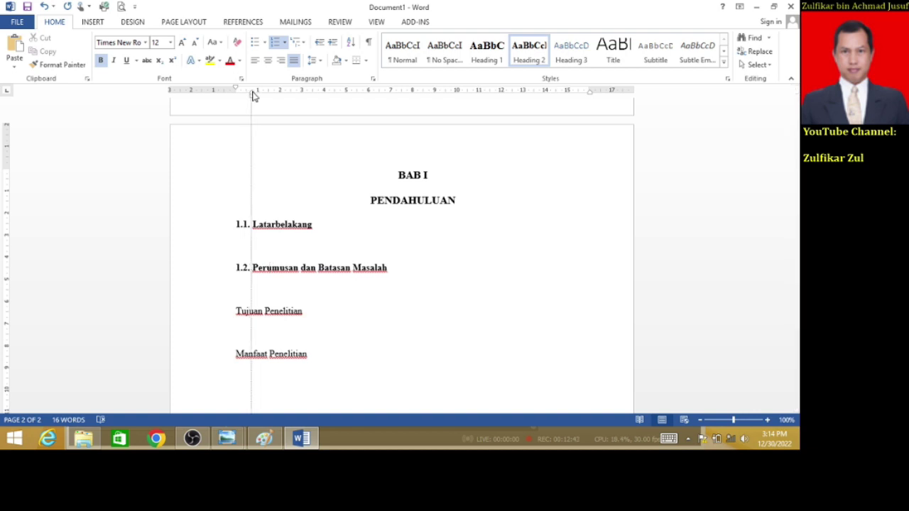
Make "Tujuan Penelitian" a Heading 2 numbered 1.3. with the same slightly widened hanging indent
click(263, 311)
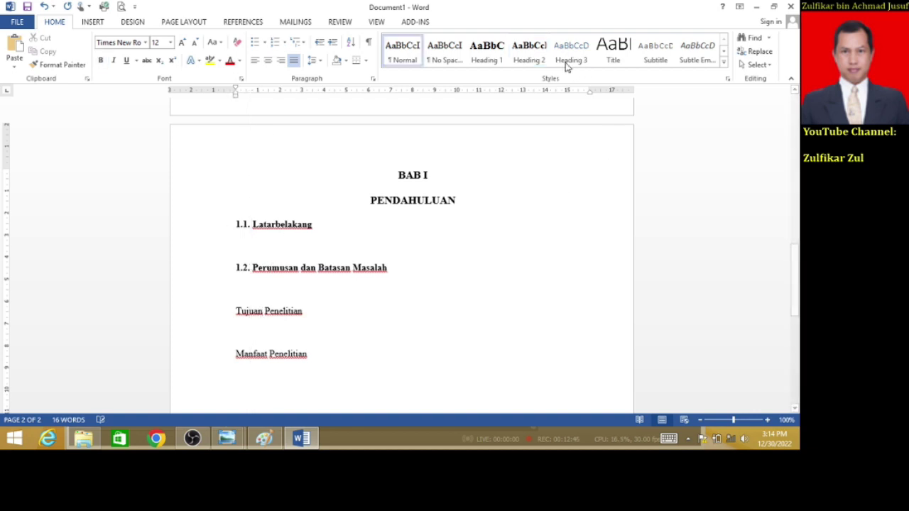
click(529, 53)
click(276, 43)
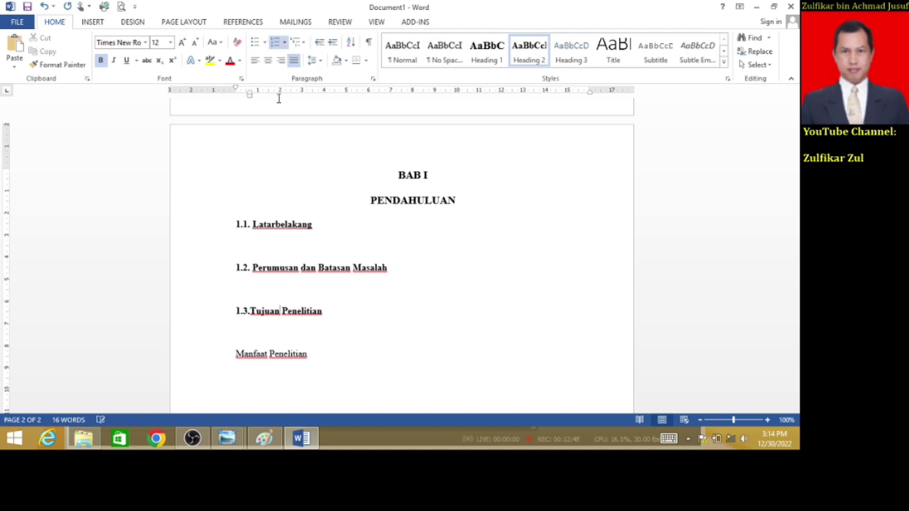
drag(249, 93, 252, 94)
Make "Manfaat Penelitian" a Heading 2 numbered 1.4. and match its hanging indent to the other subchapters
scroll(328, 233, down, 1)
click(254, 308)
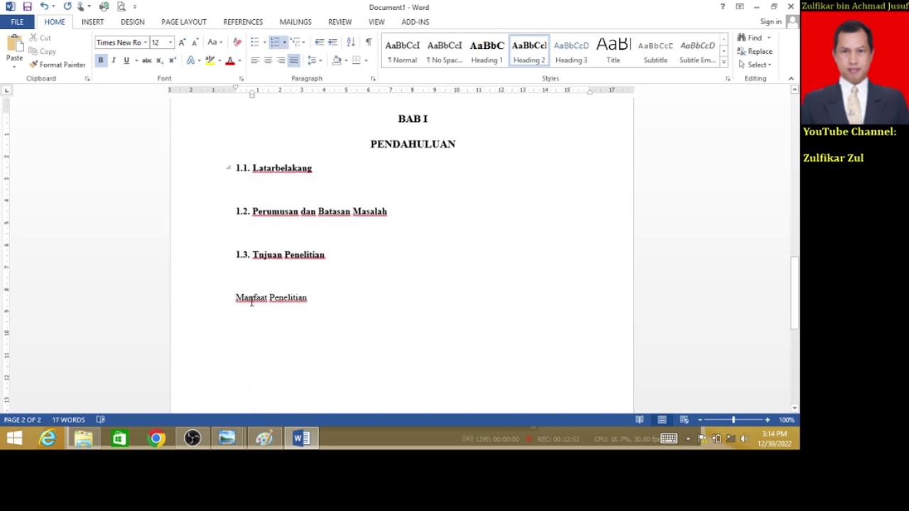
click(534, 57)
click(275, 44)
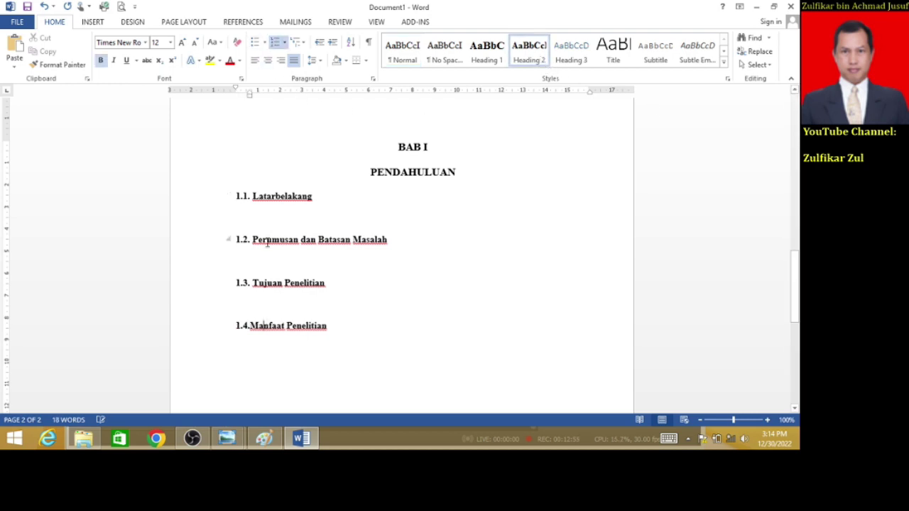
drag(252, 94, 254, 97)
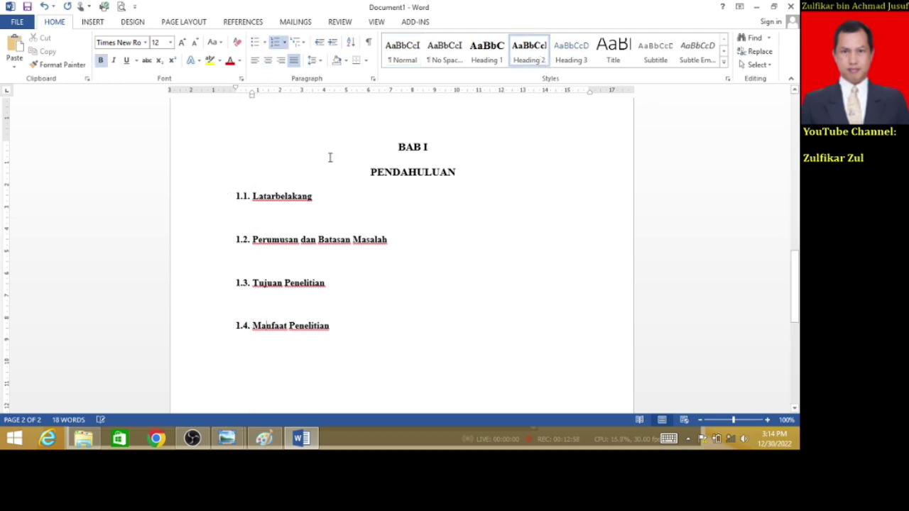
Indent the first line of the empty paragraph below "Latarbelakang" to line up with the heading's text
scroll(387, 230, down, 1)
scroll(348, 244, up, 2)
click(348, 247)
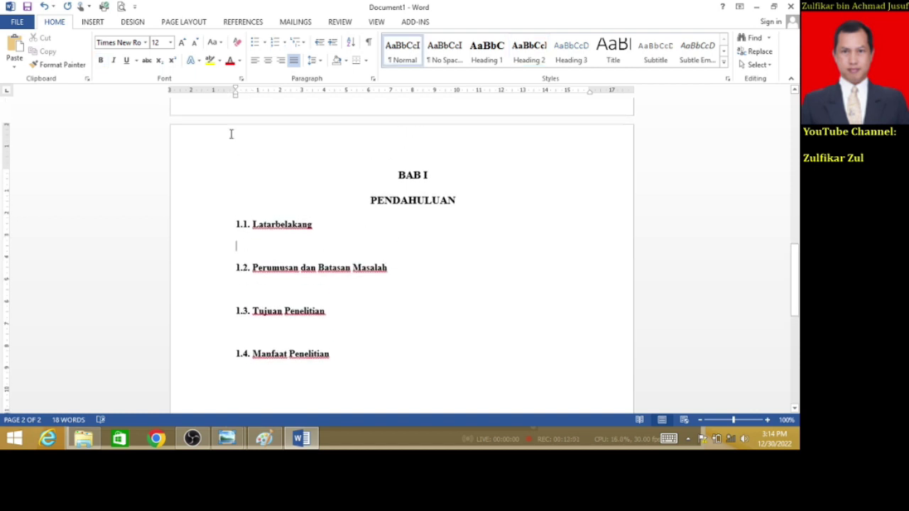
drag(235, 90, 253, 91)
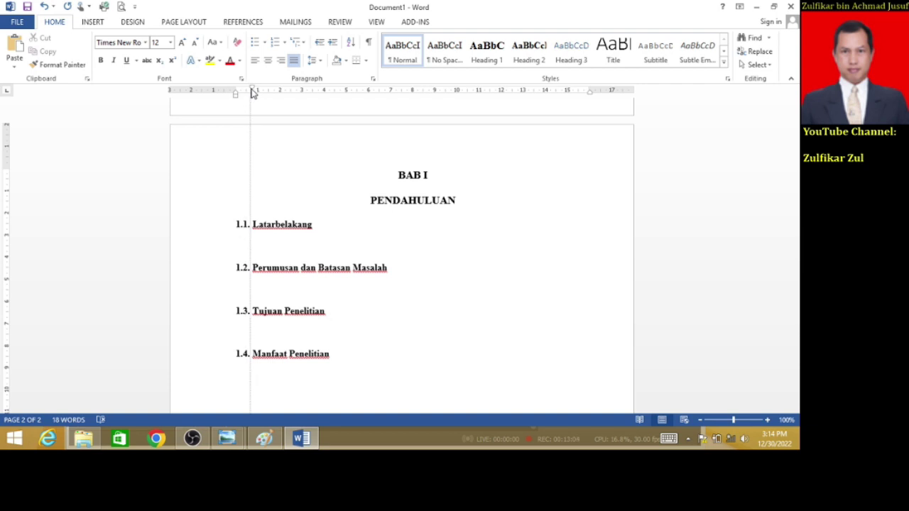
Write two lines of placeholder text starting "Bbuhefo sefjsfn fsifh" below "Latarbelakang", end it with a period and start a new paragraph
text(bbuhefo sefjsfn fsifh )
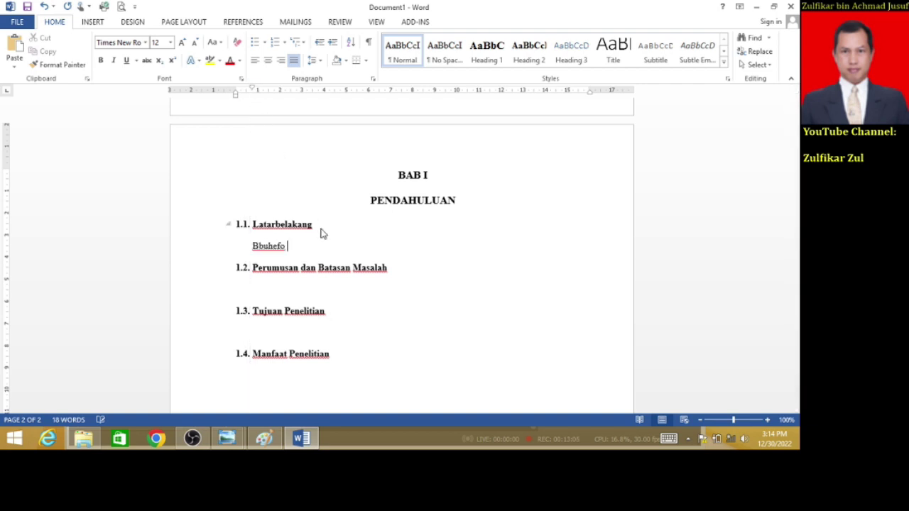
text(osefhes fshfeo soiefs fsiefsnfnsie)
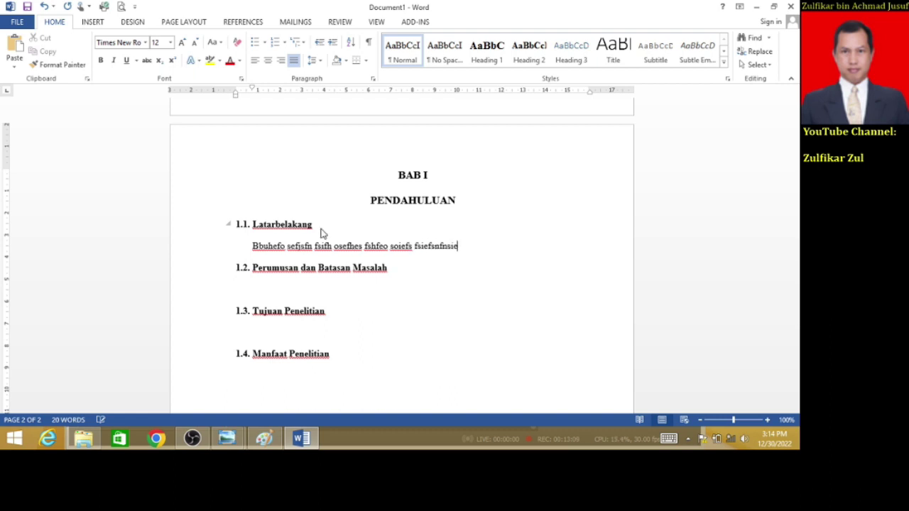
text(fe fsifh siefsi s)
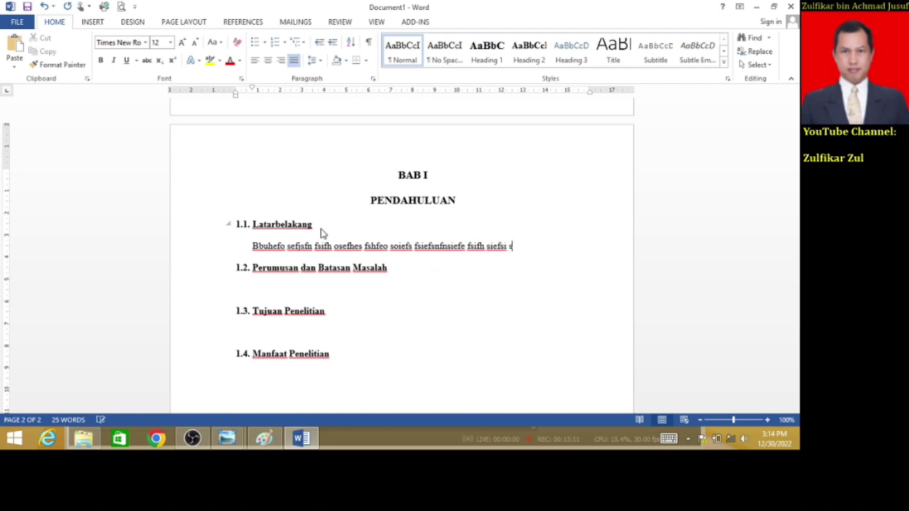
text(efisjif seifsie fseifi )
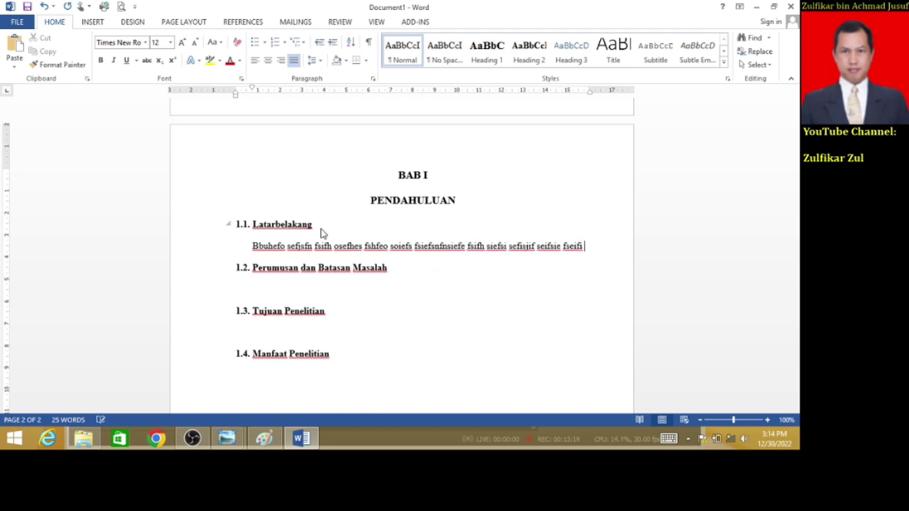
text(feifhsi fsiif fsiehfssefh.)
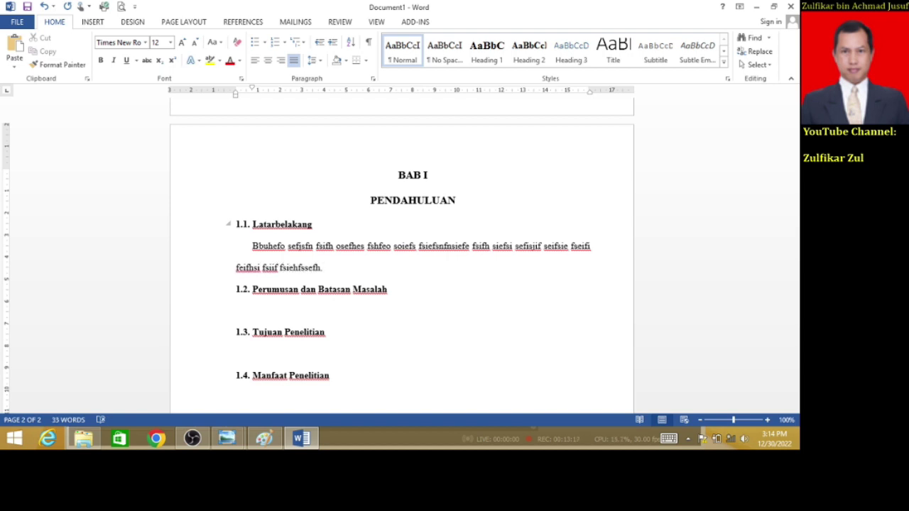
key(Return)
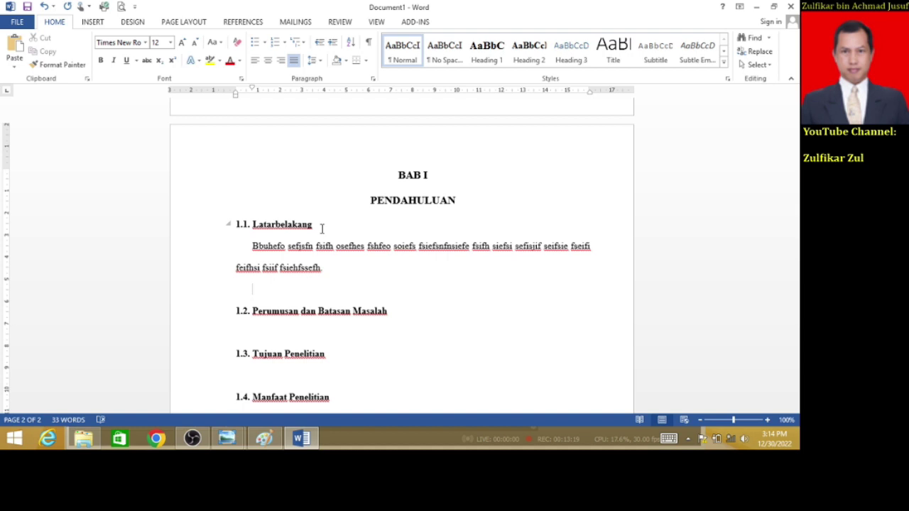